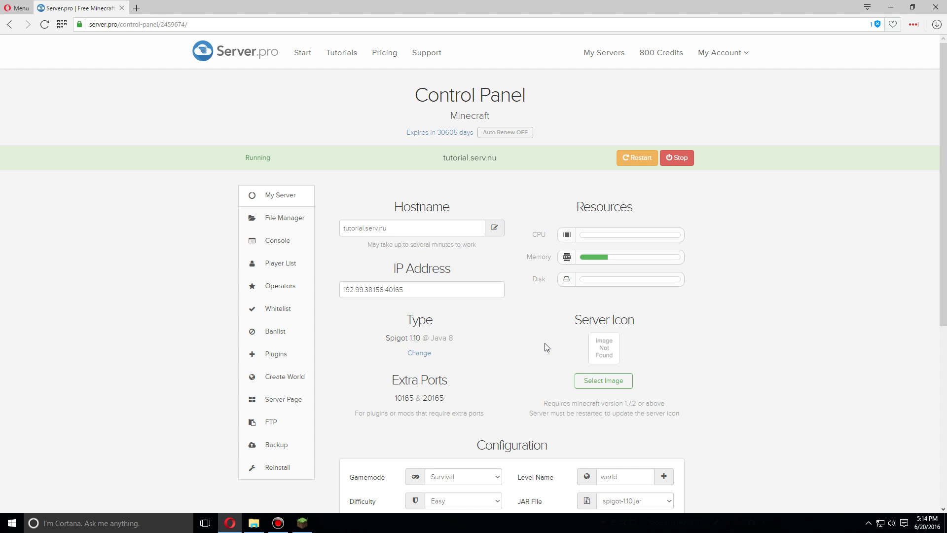
Step: Search the server's plugin catalogue for bedwars
{"action": "left_click", "coordinate": [280, 356]}
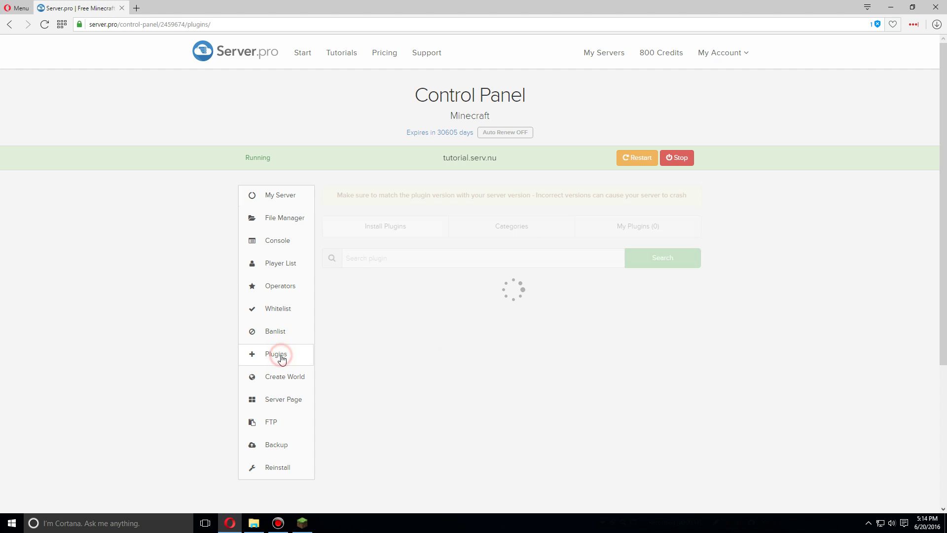
{"action": "left_click", "coordinate": [502, 256]}
{"action": "type", "text": "bedwars"}
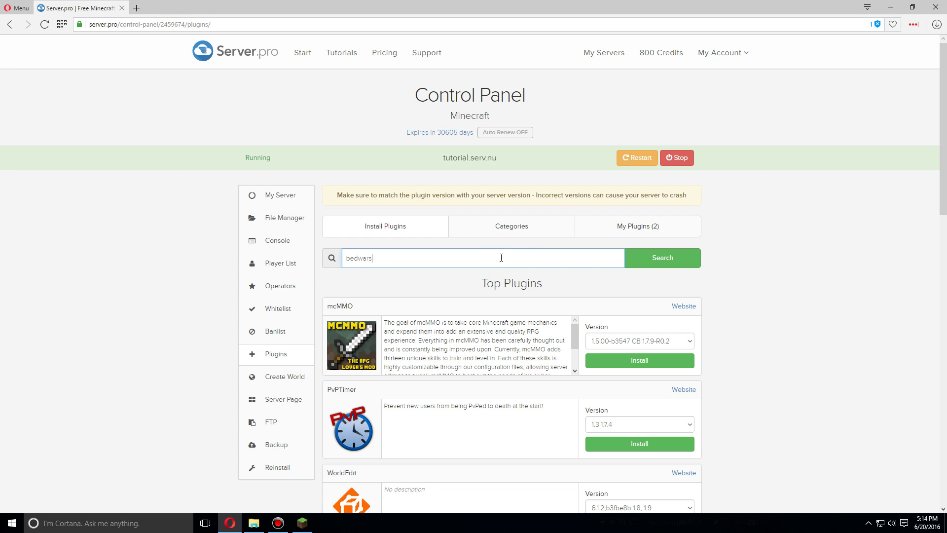
{"action": "key", "text": "Return"}
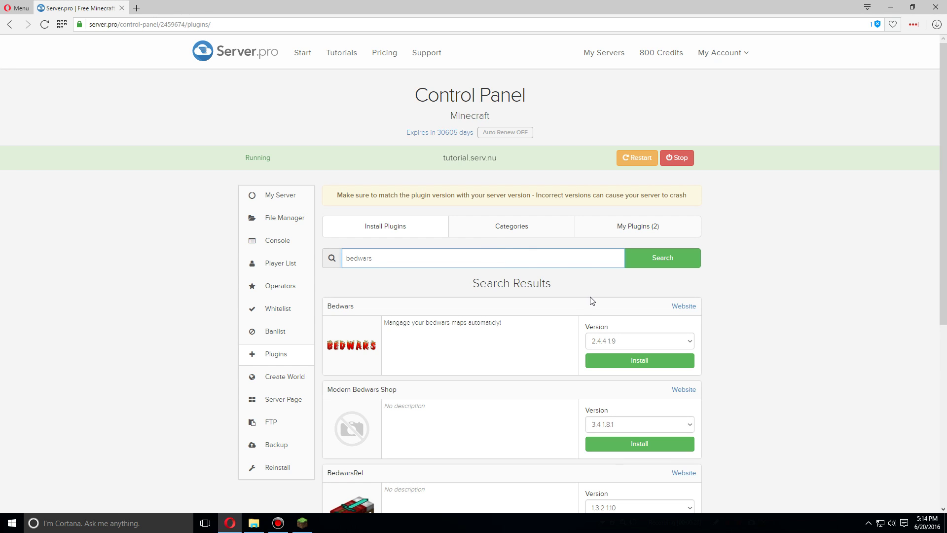
Step: Install the Bedwars plugin in version 2.4.4 1.9 on the server
{"action": "left_click", "coordinate": [598, 341]}
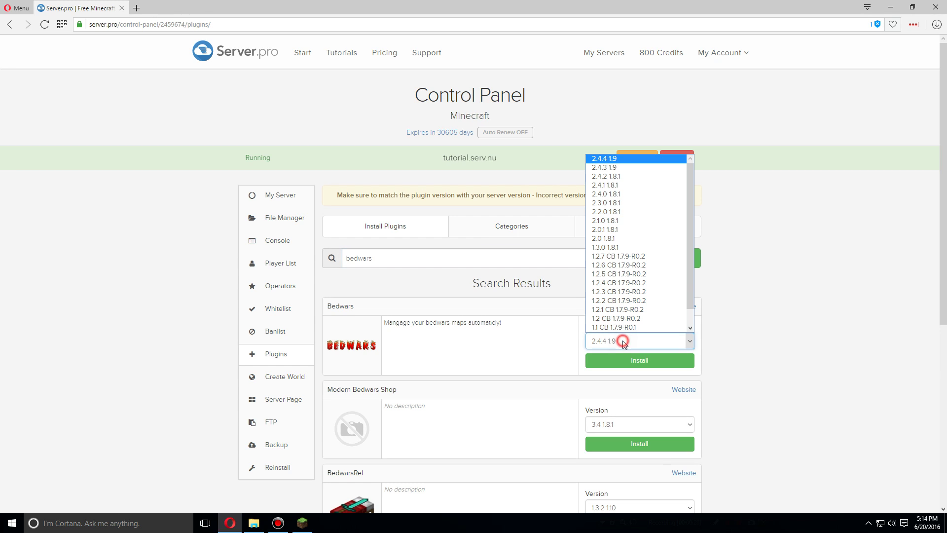
{"action": "left_click", "coordinate": [647, 163]}
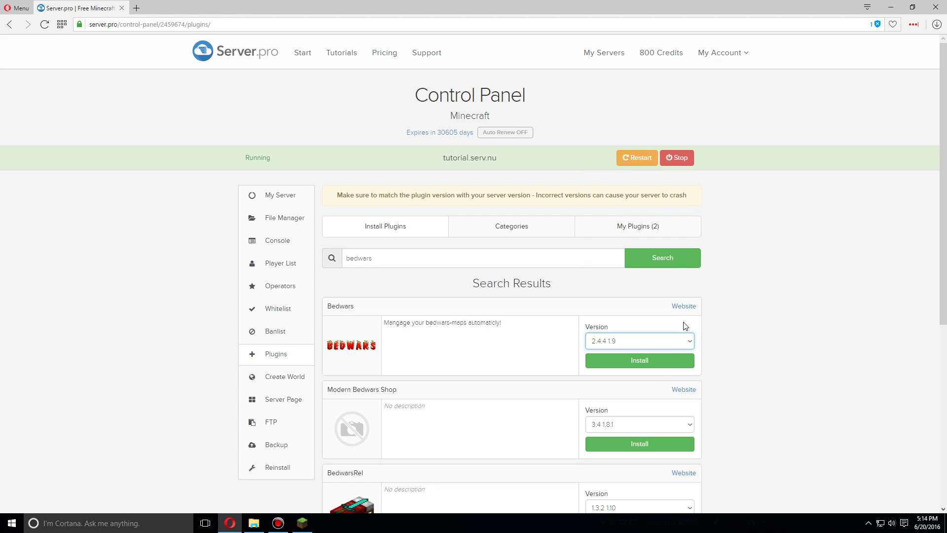
{"action": "left_click", "coordinate": [662, 366]}
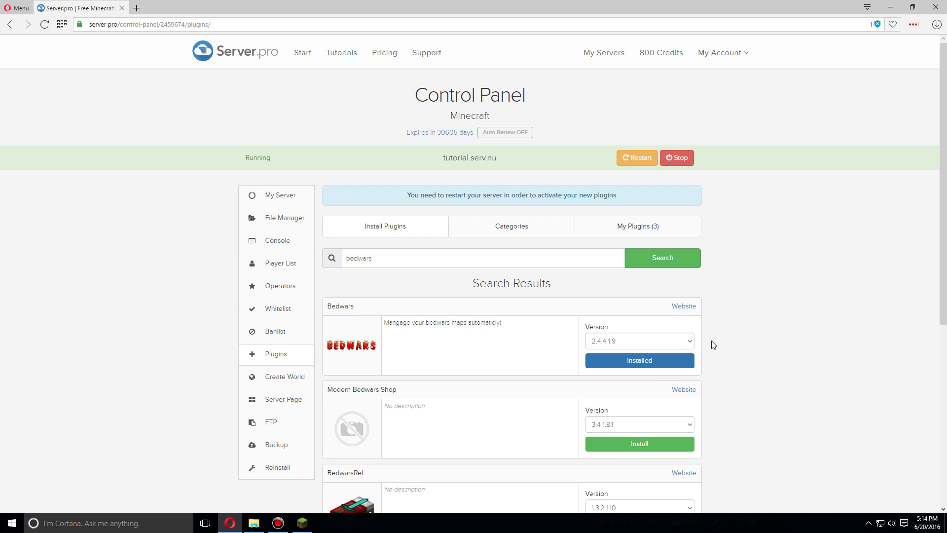
Step: Review the plugins installed on the server and return to the server overview
{"action": "left_click", "coordinate": [639, 236]}
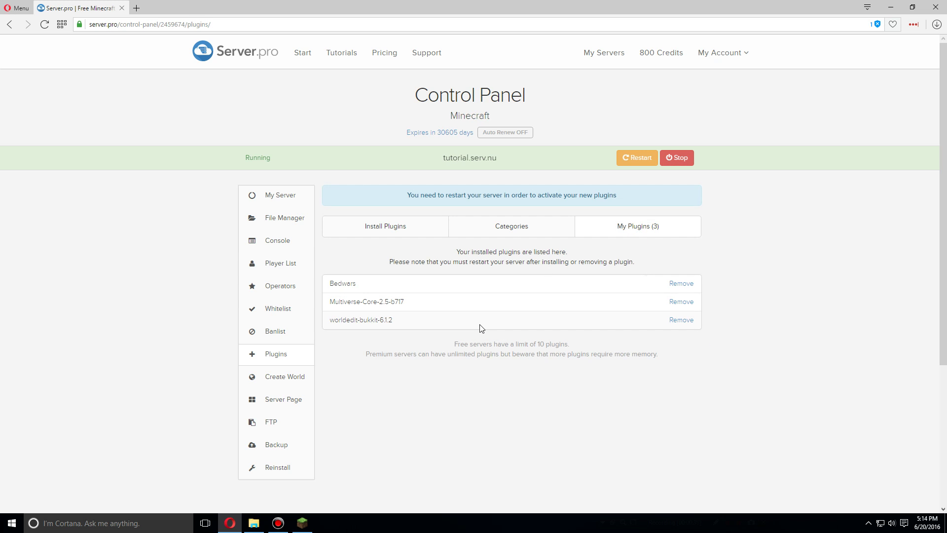
{"action": "left_click", "coordinate": [417, 301]}
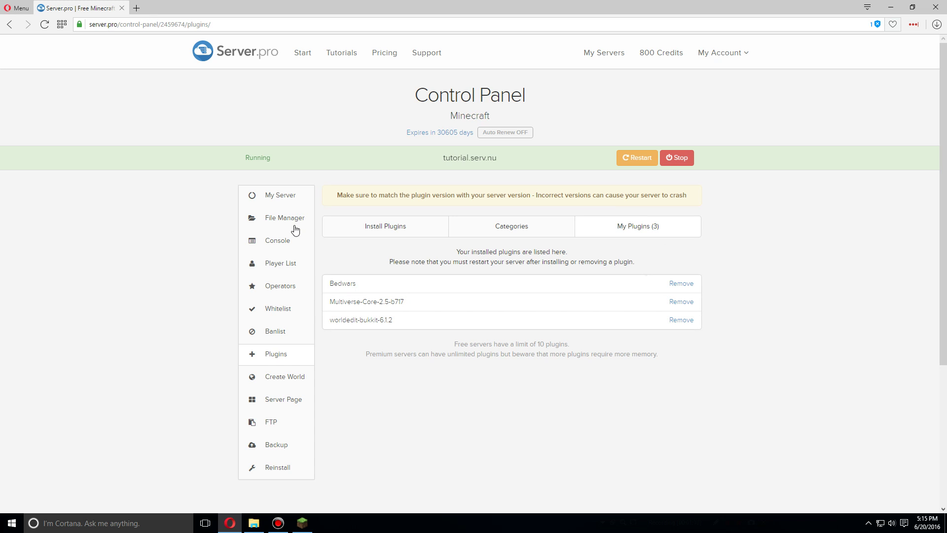
{"action": "left_click", "coordinate": [296, 195]}
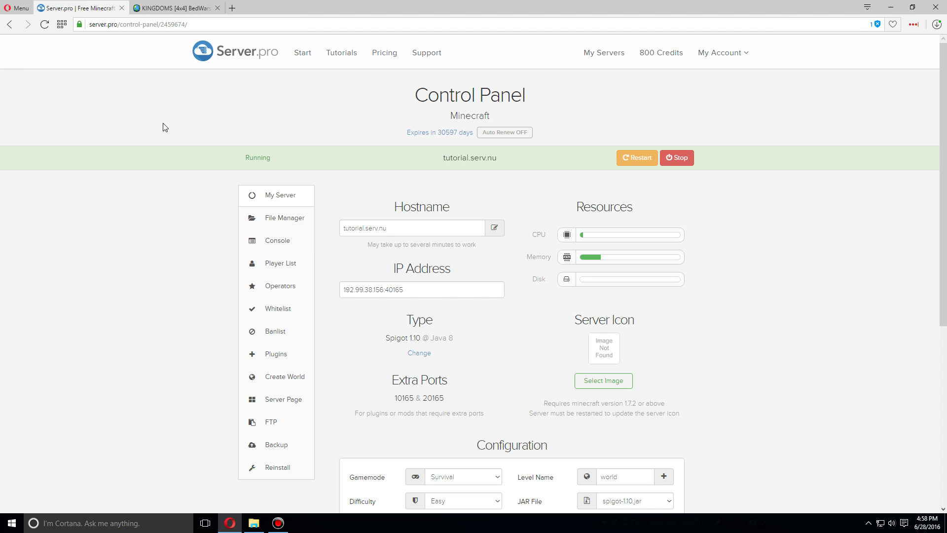
Step: Download the KINGDOMS [4x4] Bedwars map as a Minecraft world save from its Planet Minecraft page
{"action": "left_click", "coordinate": [185, 15]}
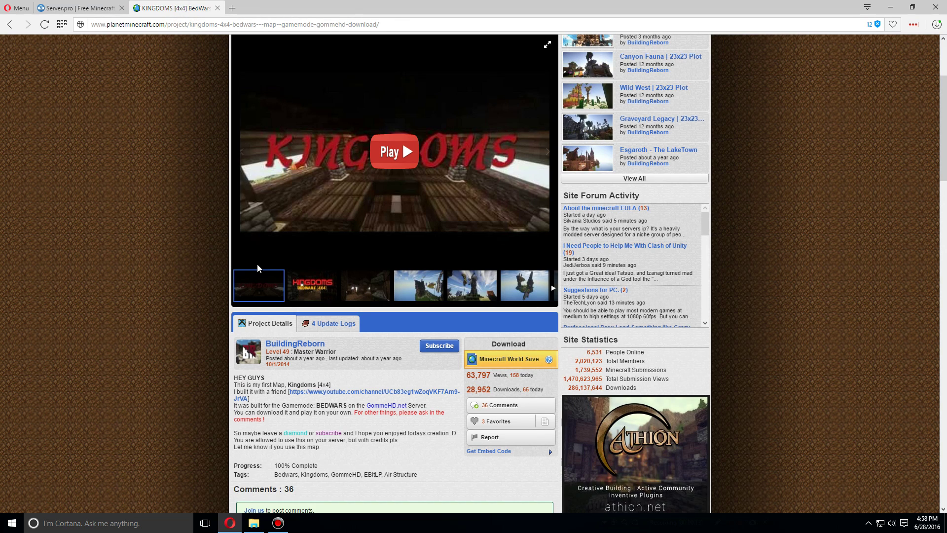
{"action": "scroll", "coordinate": [170, 201], "scroll_direction": "up", "scroll_amount": 3}
{"action": "left_click", "coordinate": [357, 25]}
{"action": "left_click", "coordinate": [380, 25]}
{"action": "left_click_drag", "start_coordinate": [380, 24], "coordinate": [76, 39]}
{"action": "left_click", "coordinate": [146, 256]}
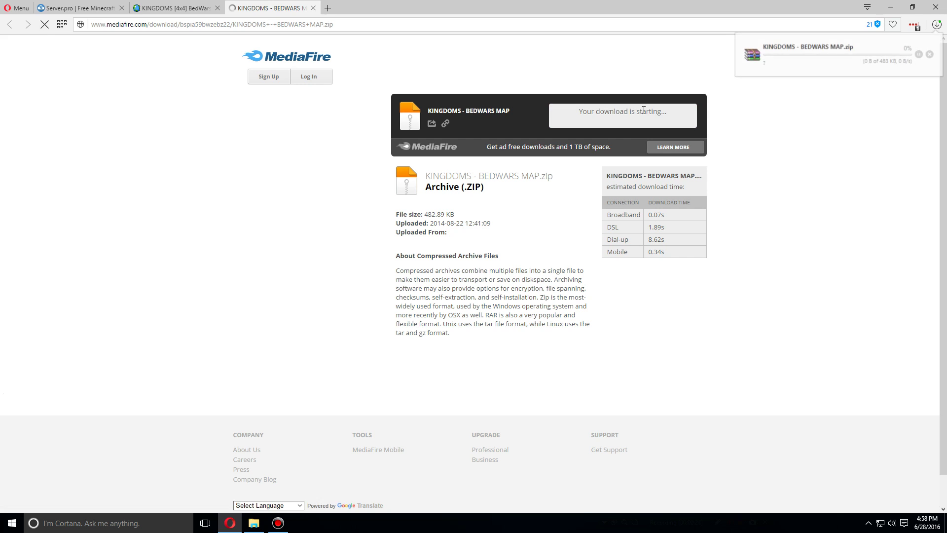
Step: Upload KINGDOMS - BEDWARS MAP.zip from the Downloads folder to the home directory of the Server.pro file manager
{"action": "left_click", "coordinate": [98, 9]}
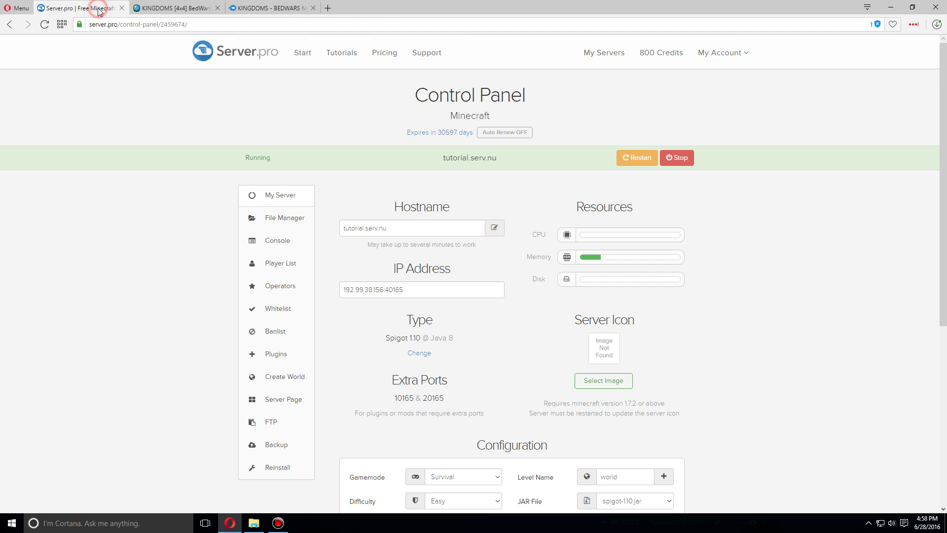
{"action": "left_click", "coordinate": [283, 220]}
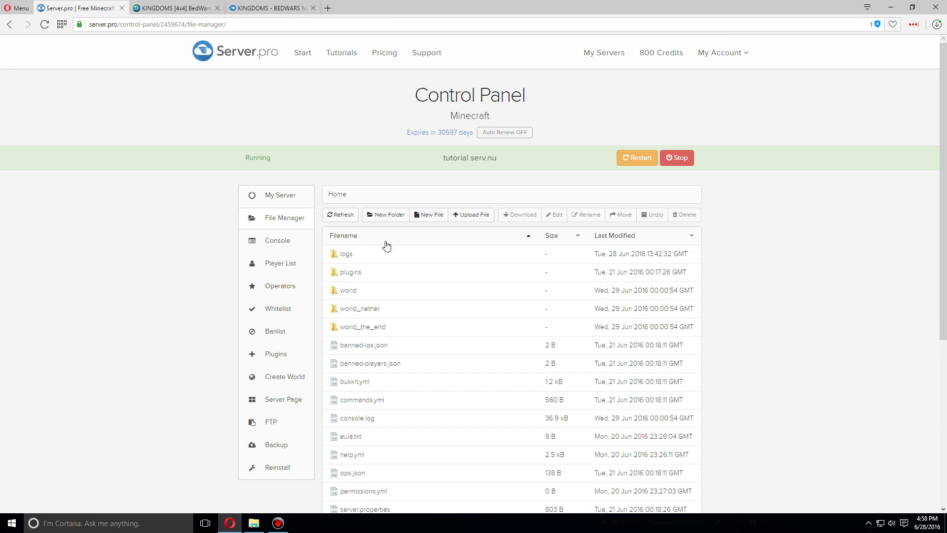
{"action": "left_click", "coordinate": [471, 214]}
{"action": "left_click", "coordinate": [431, 159]}
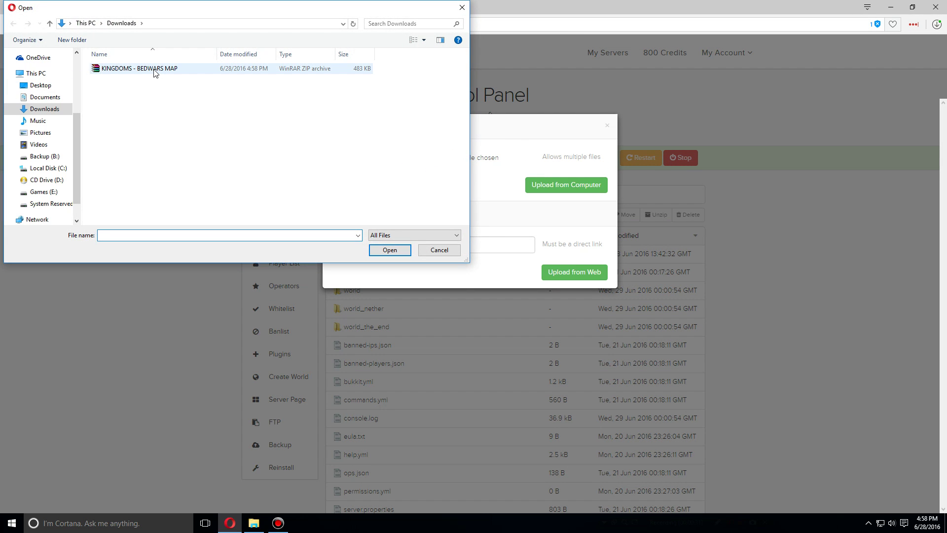
{"action": "double_click", "coordinate": [154, 72]}
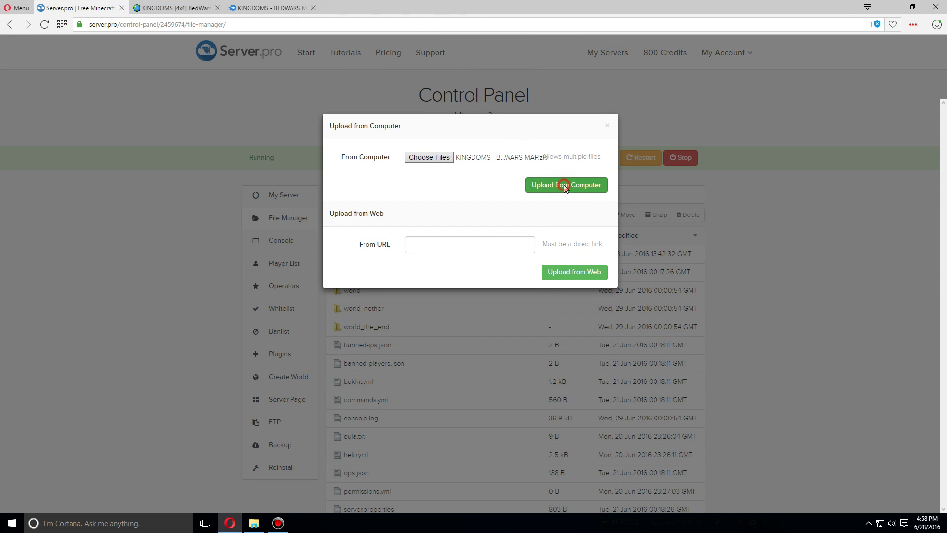
{"action": "left_click", "coordinate": [565, 185]}
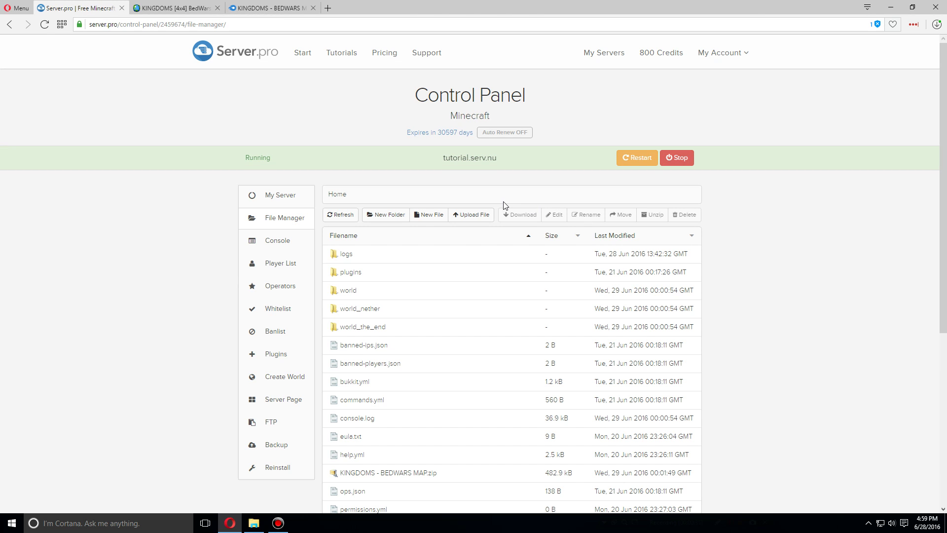
Step: Unzip KINGDOMS - BEDWARS MAP.zip in the server's home directory
{"action": "scroll", "coordinate": [474, 403], "scroll_direction": "down", "scroll_amount": 2}
{"action": "left_click", "coordinate": [477, 384]}
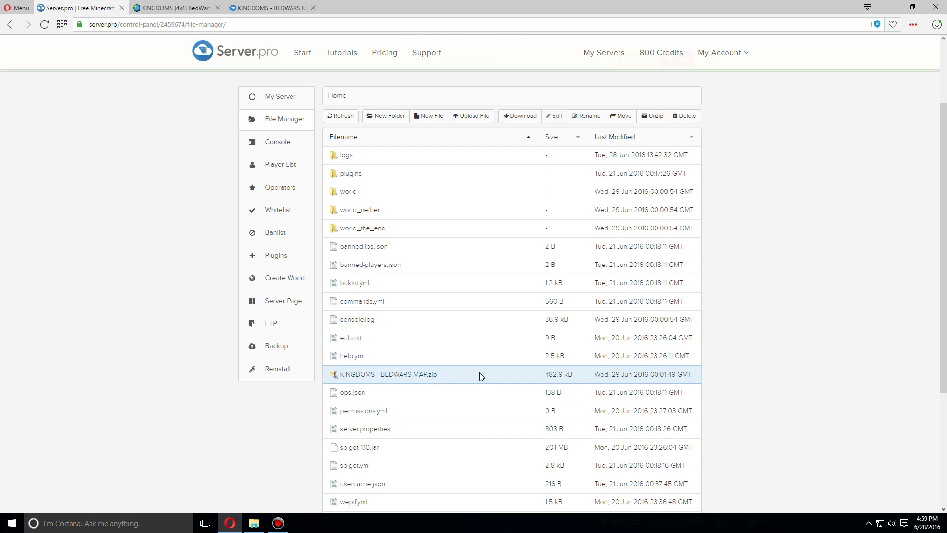
{"action": "left_click", "coordinate": [480, 375]}
{"action": "left_click", "coordinate": [481, 374]}
{"action": "left_click", "coordinate": [658, 117]}
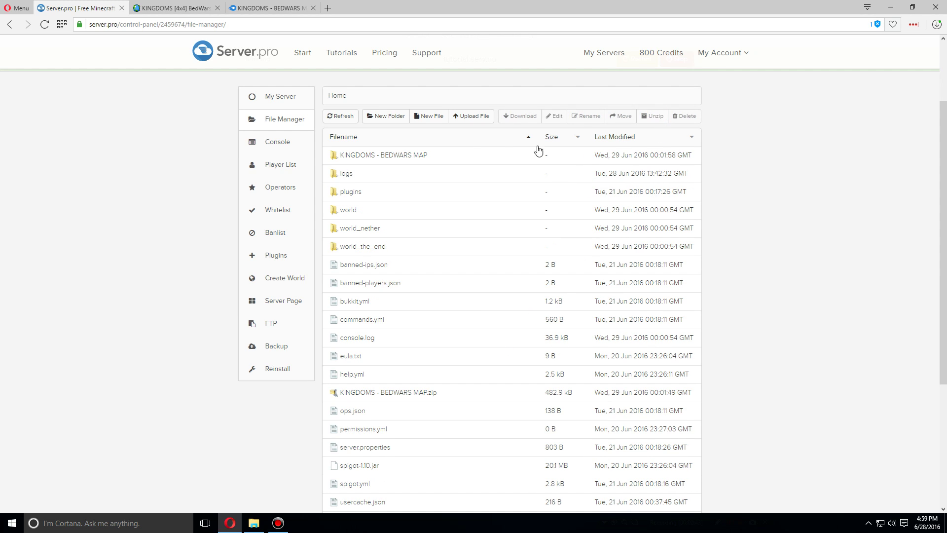
Step: Rename the extracted KINGDOMS - BEDWARS MAP folder to kingdoms
{"action": "left_click", "coordinate": [472, 161]}
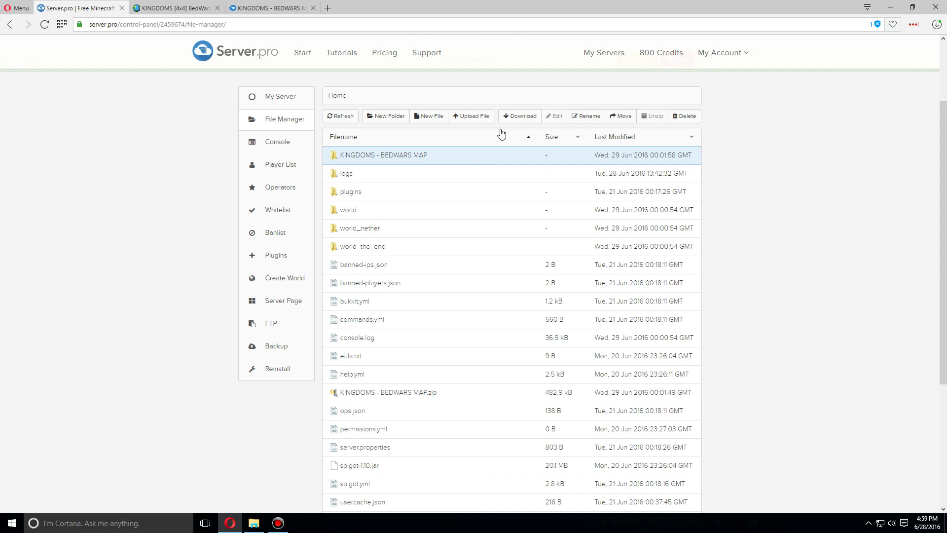
{"action": "left_click", "coordinate": [599, 118]}
{"action": "type", "text": "k"}
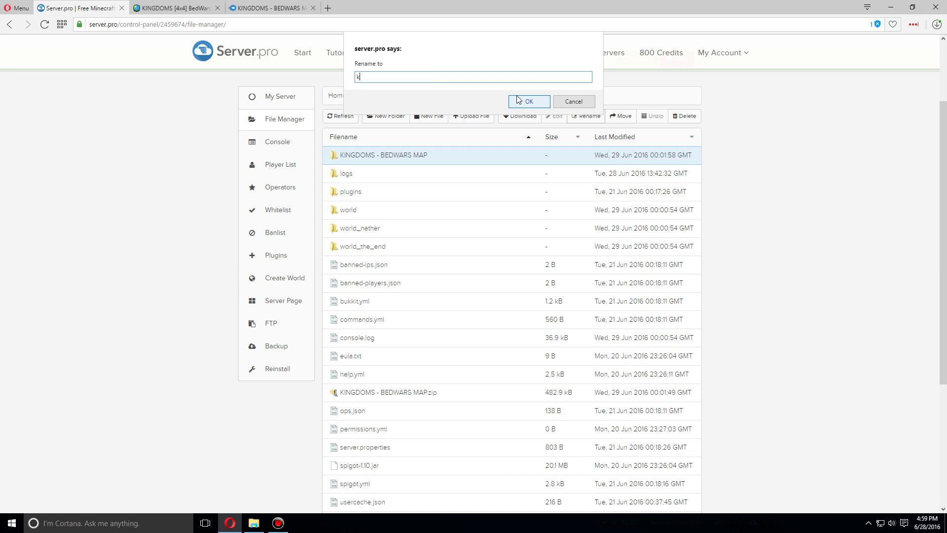
{"action": "type", "text": "ingdoms"}
{"action": "left_click", "coordinate": [519, 100]}
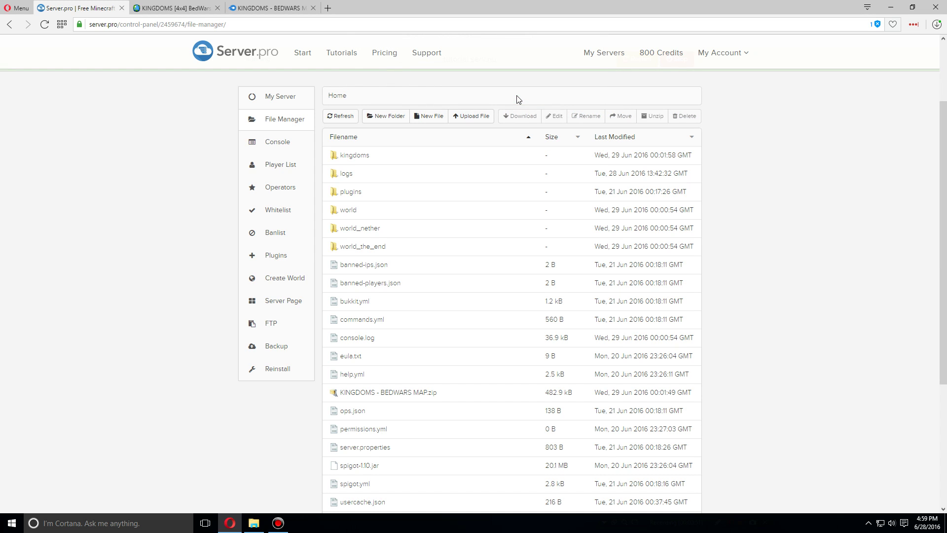
{"action": "scroll", "coordinate": [519, 100], "scroll_direction": "up", "scroll_amount": 3}
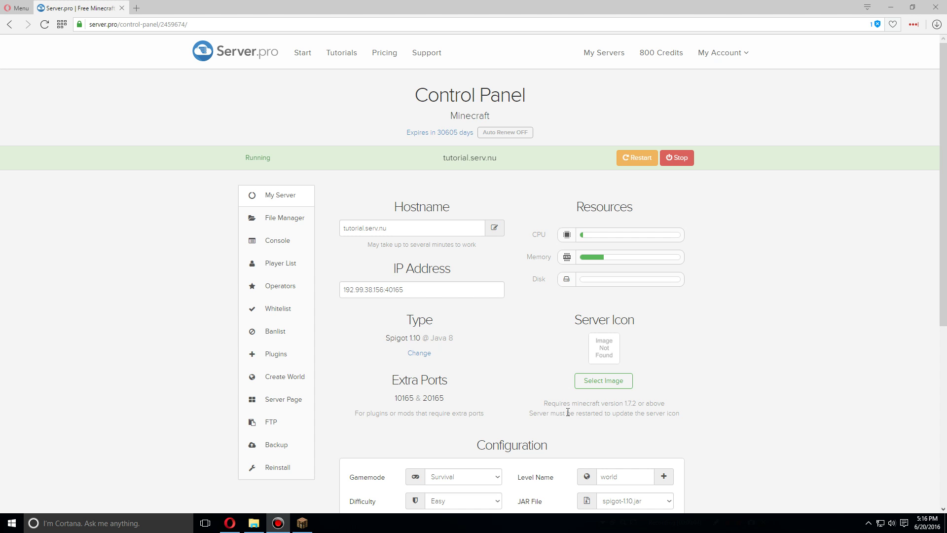
Step: Switch to Minecraft and join the tutorial multiplayer server
{"action": "left_click", "coordinate": [302, 522]}
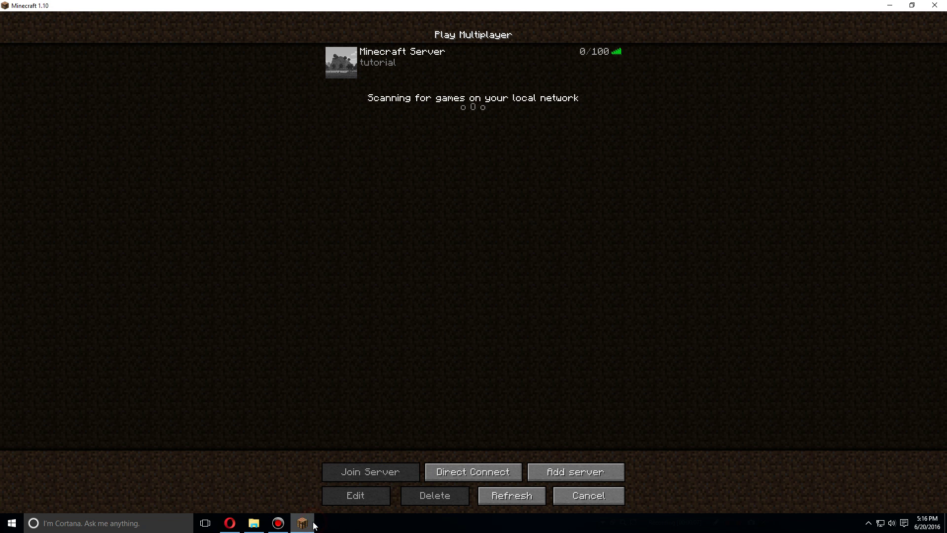
{"action": "double_click", "coordinate": [414, 62]}
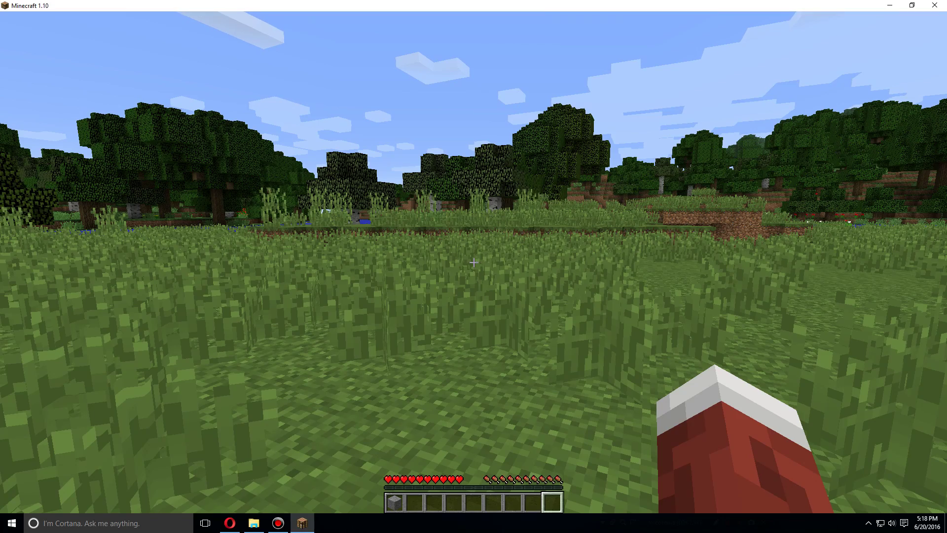
{"action": "key", "text": "w"}
{"action": "key", "text": "w"}
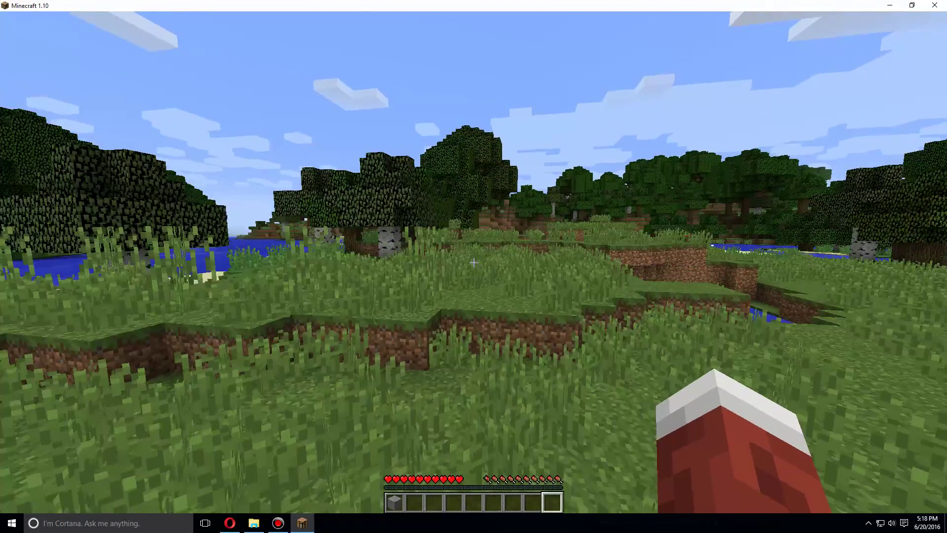
{"action": "key", "text": "space"}
{"action": "key", "text": "w"}
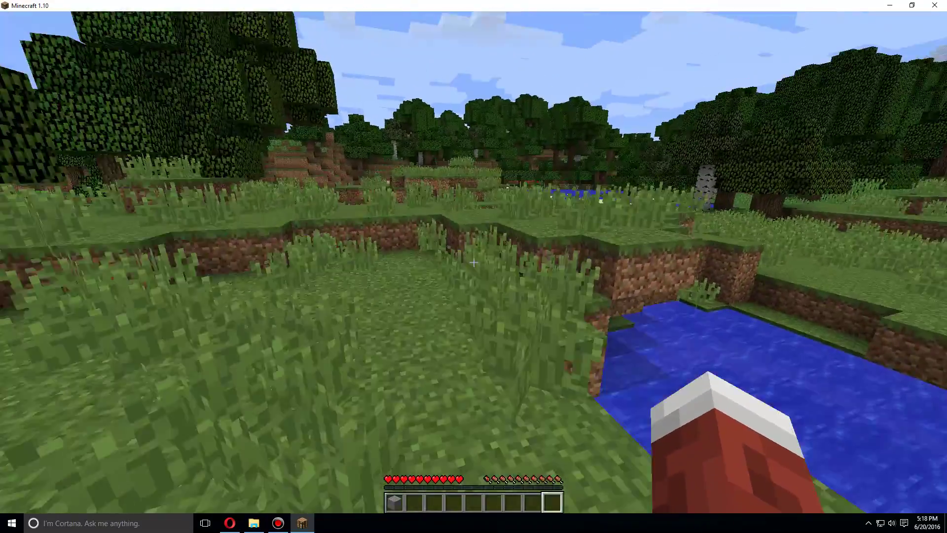
{"action": "key", "text": "w"}
{"action": "key", "text": "w"}
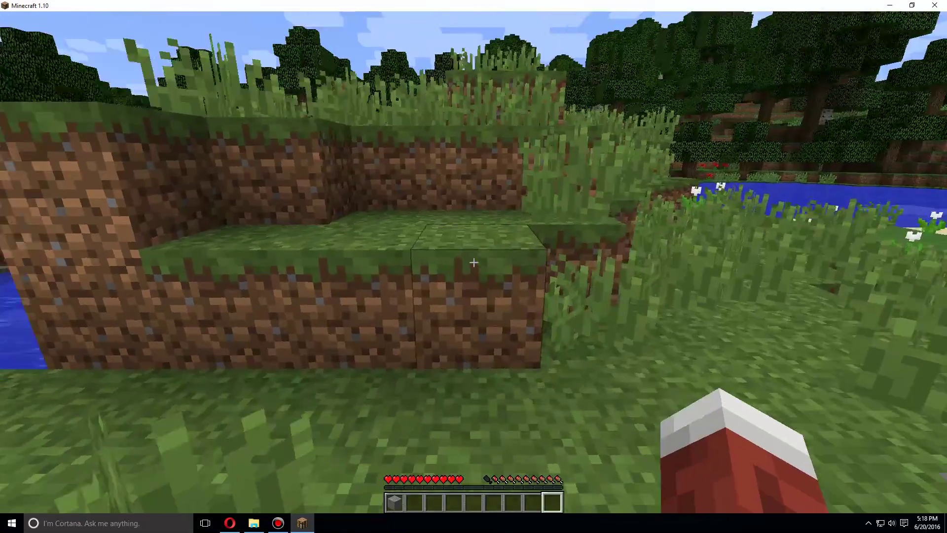
{"action": "key", "text": "space"}
{"action": "key", "text": "w"}
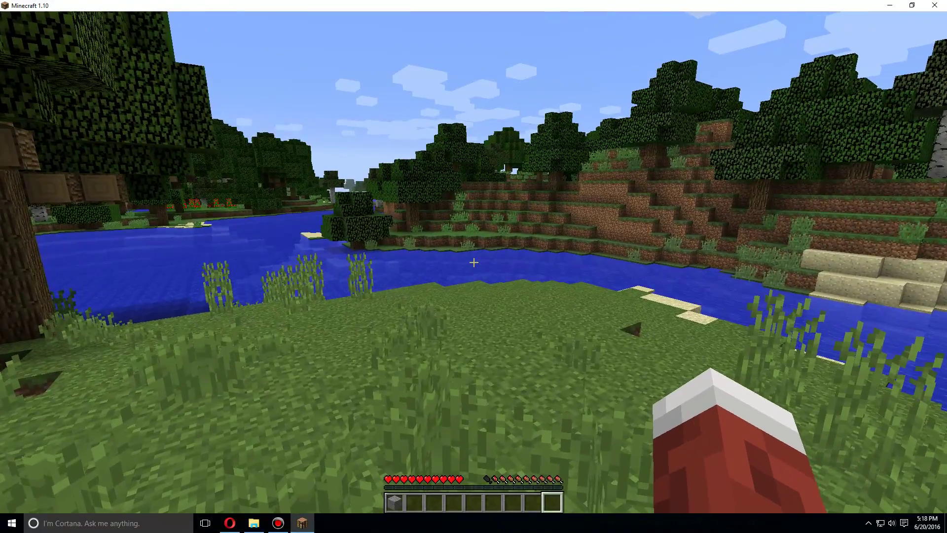
Step: Teleport to the kingdoms world with the /mvtp command and change the game mode to Creative
{"action": "key", "text": "slash"}
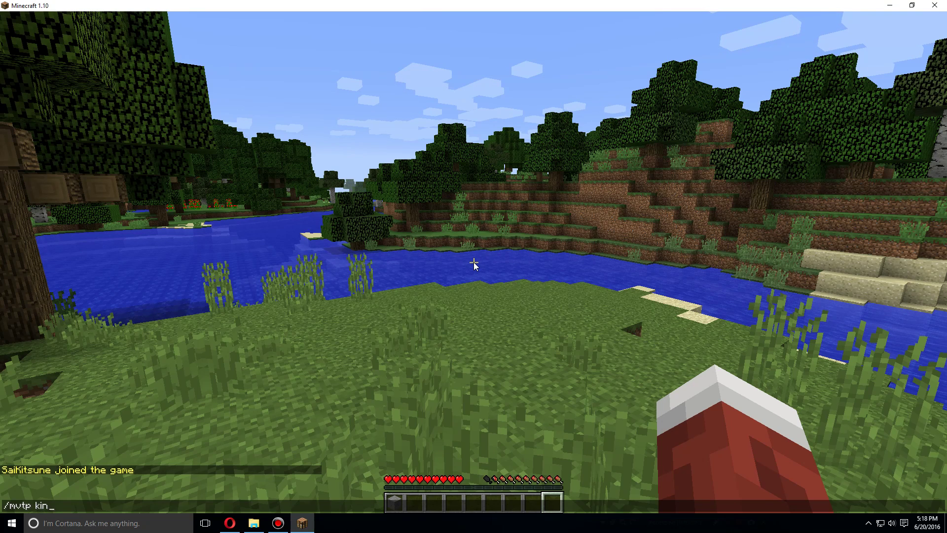
{"action": "key", "text": "Return"}
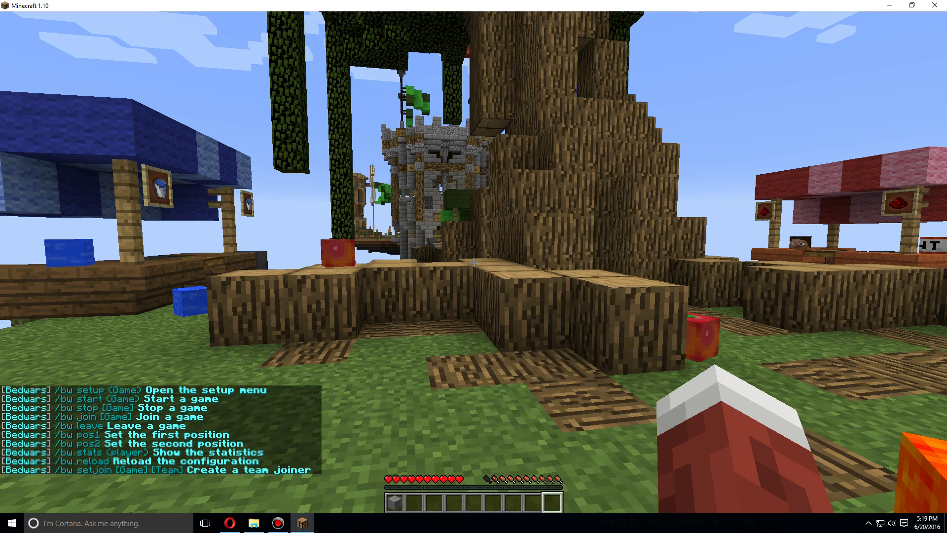
{"action": "key", "text": "slash"}
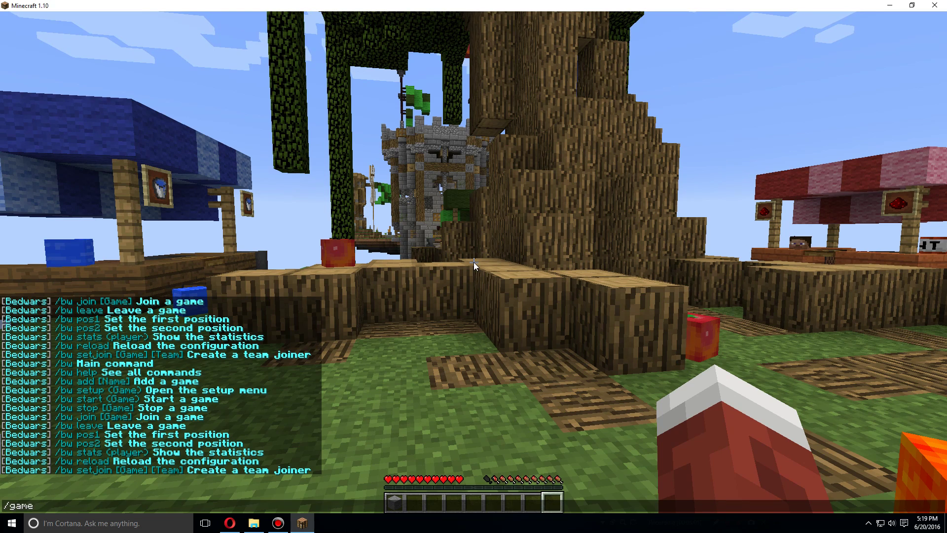
{"action": "key", "text": "Return"}
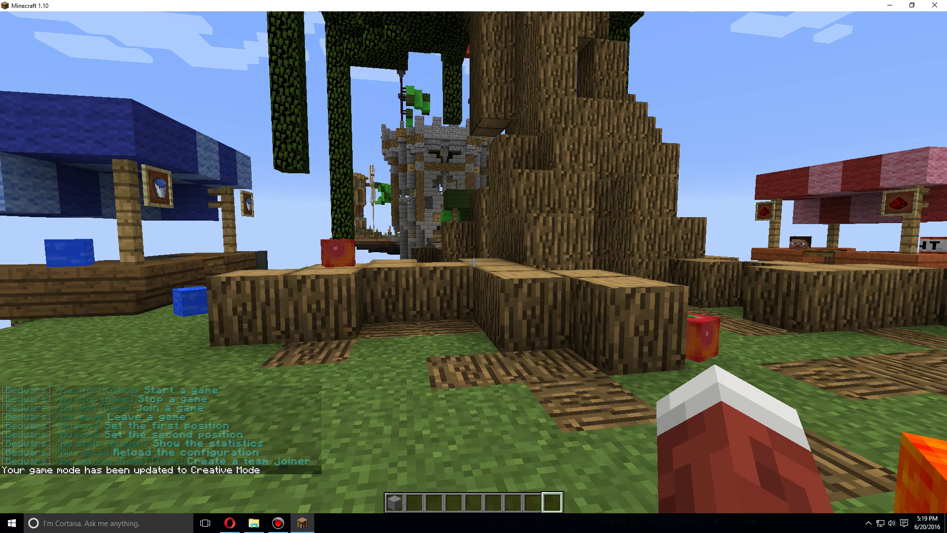
Step: List the Bedwars plugin's commands with /bw help
{"action": "key", "text": "slash"}
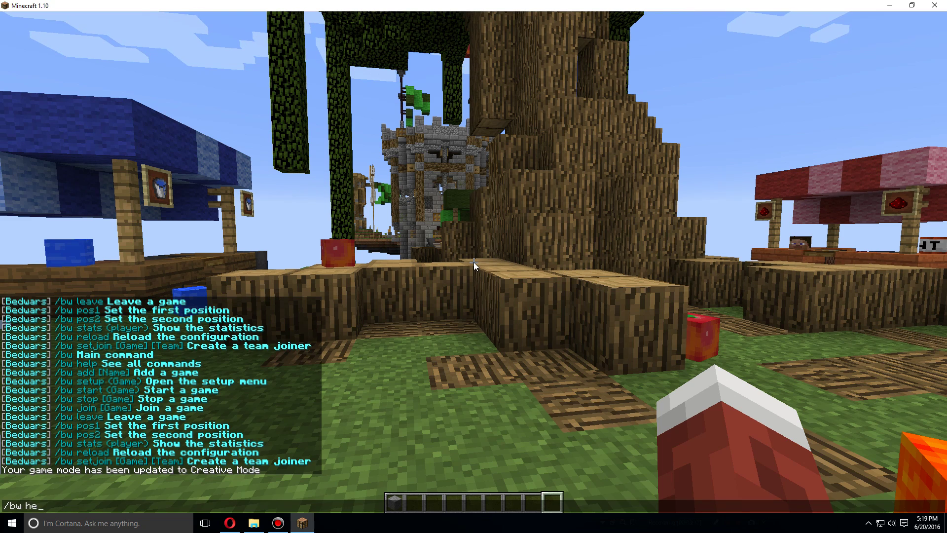
{"action": "key", "text": "Return"}
{"action": "key", "text": "slash"}
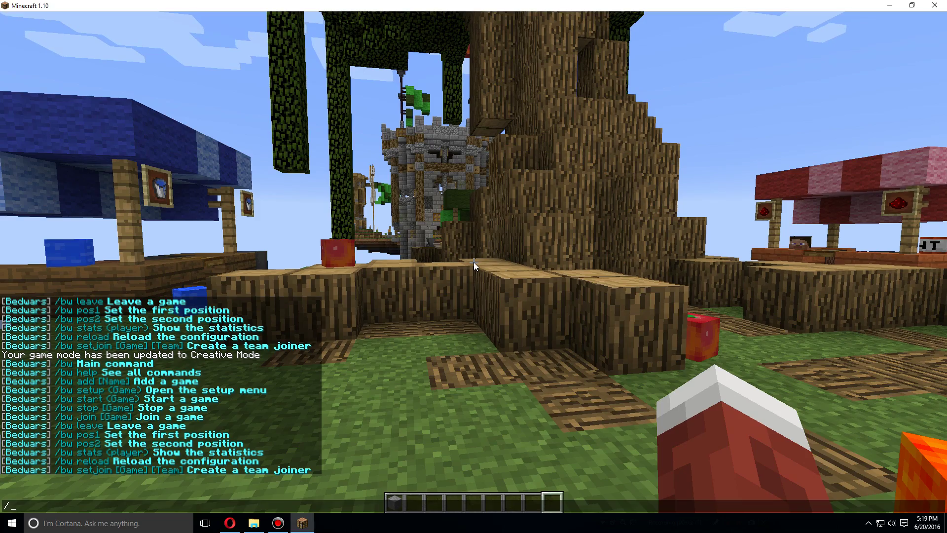
{"action": "key", "text": "Return"}
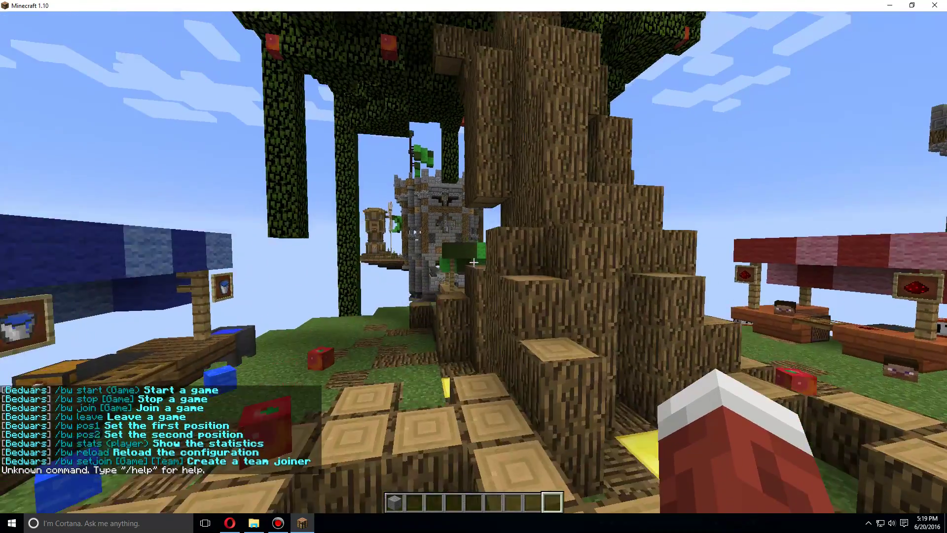
Step: Fly beyond the outer green and blue islands and set the game region's first position with /bw pos1
{"action": "key", "text": "w"}
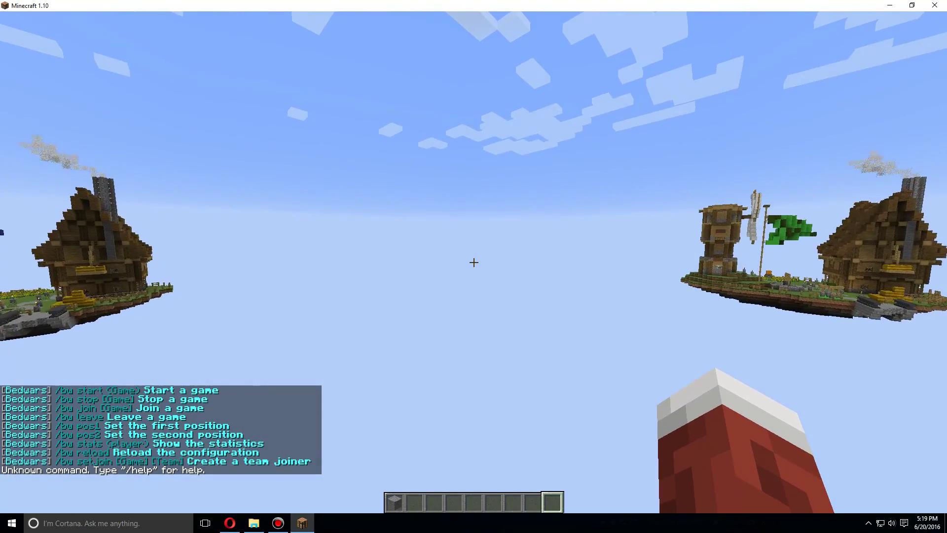
{"action": "key", "text": "w"}
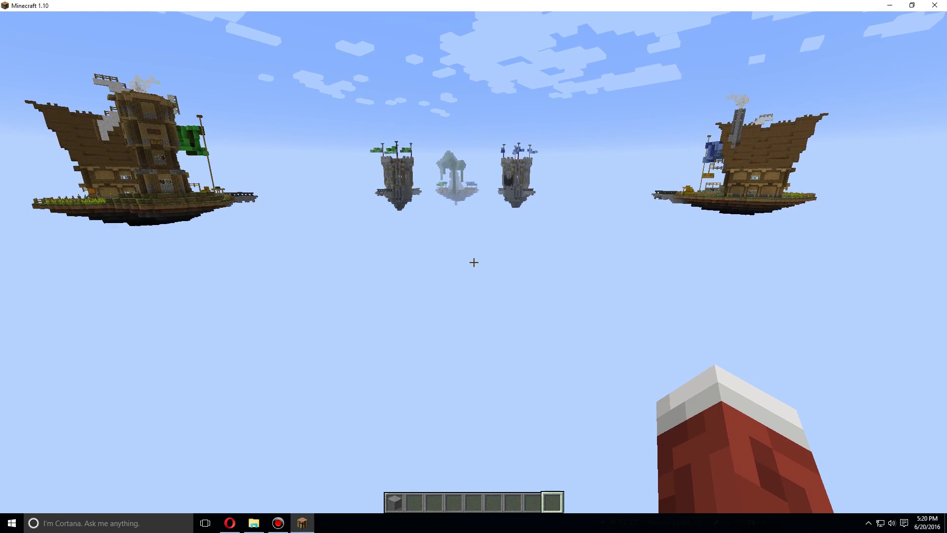
{"action": "key", "text": "s"}
{"action": "key", "text": "shift"}
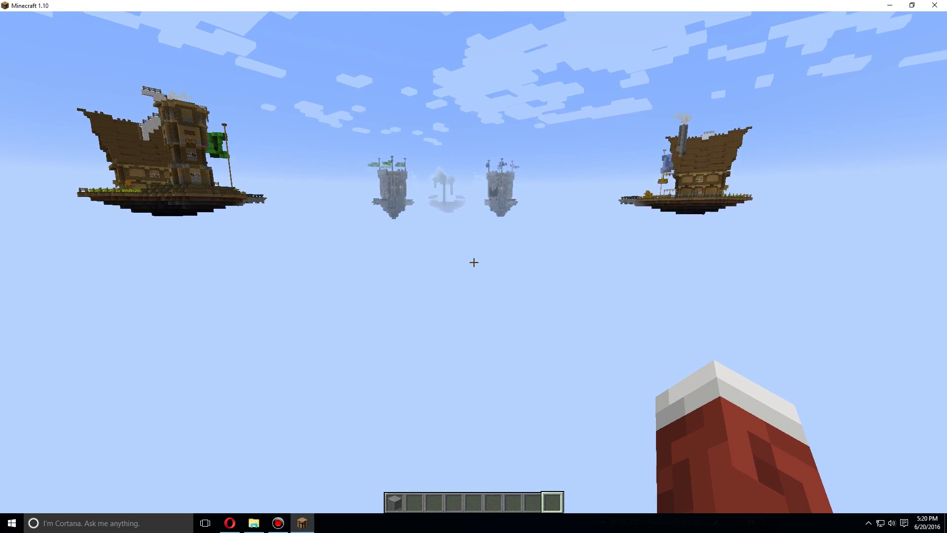
{"action": "key", "text": "w"}
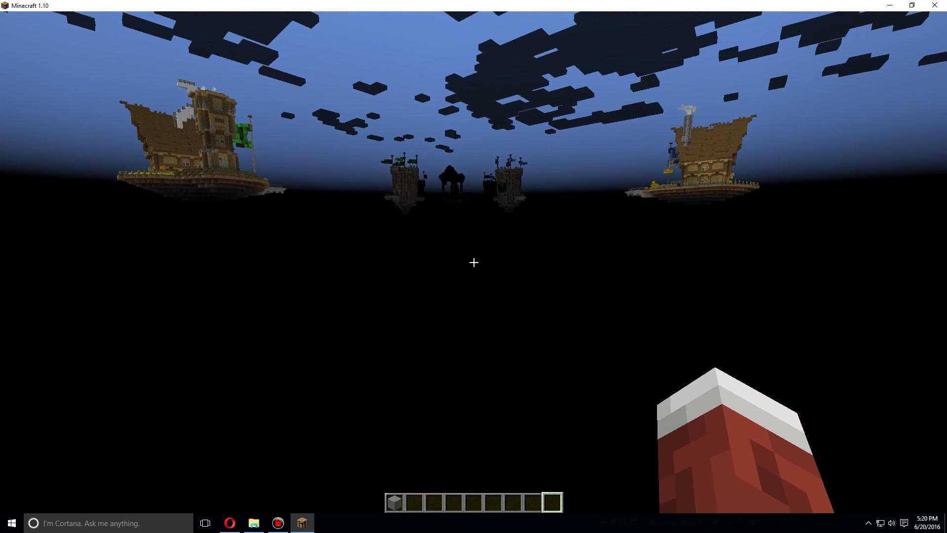
{"action": "key", "text": "s"}
{"action": "key", "text": "space"}
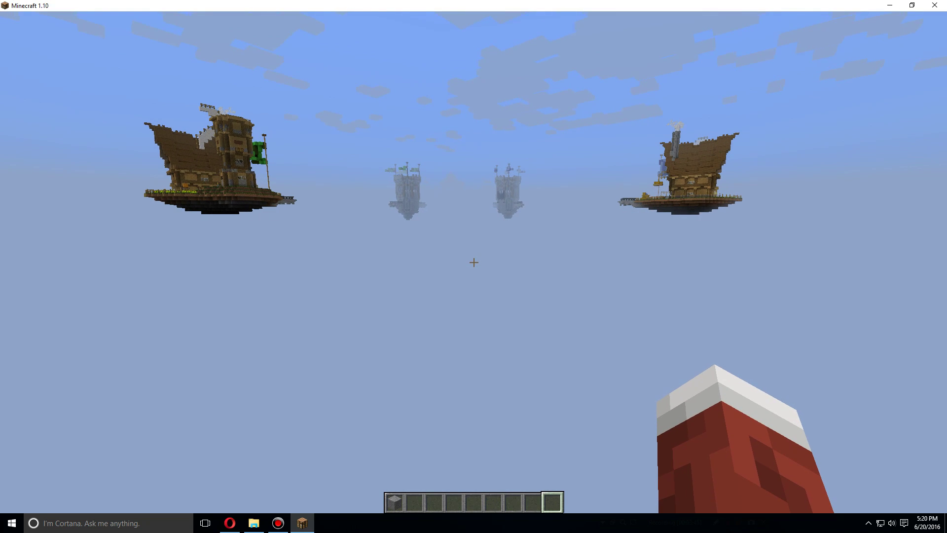
{"action": "key", "text": "w"}
{"action": "key", "text": "s"}
{"action": "mouse_move", "coordinate": [474, 262]}
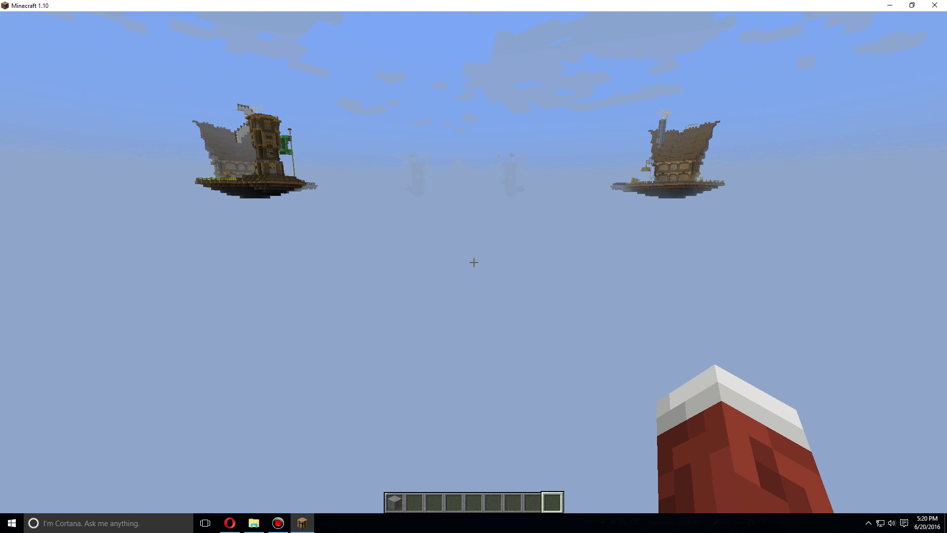
{"action": "key", "text": "slash"}
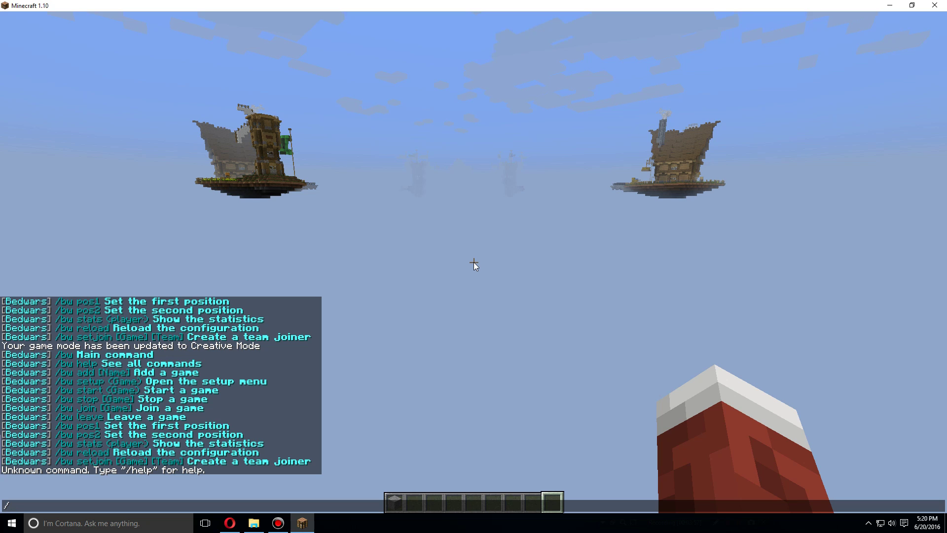
{"action": "type", "text": "bw pos1"}
{"action": "key", "text": "Return"}
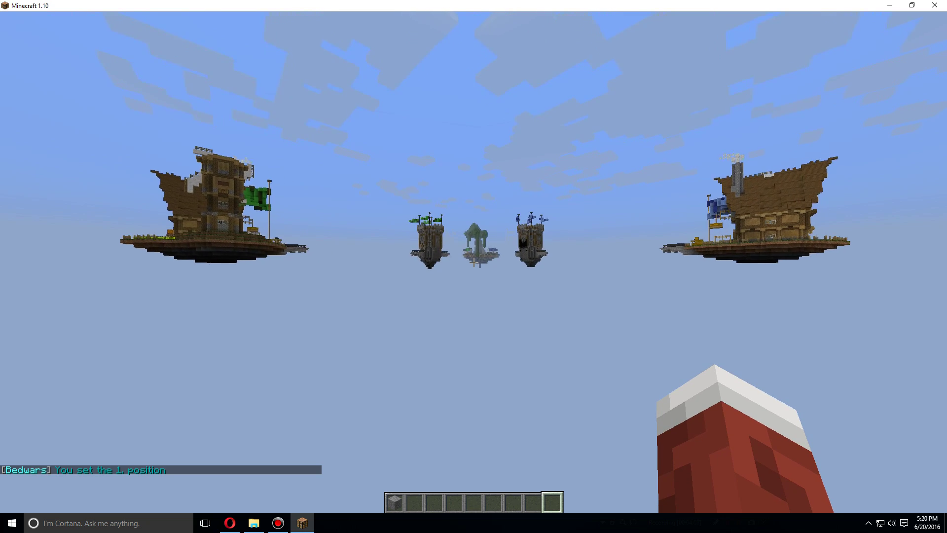
Step: Fly across the map beyond the red and yellow islands and set the region's second position with /bw pos2
{"action": "key", "text": "w"}
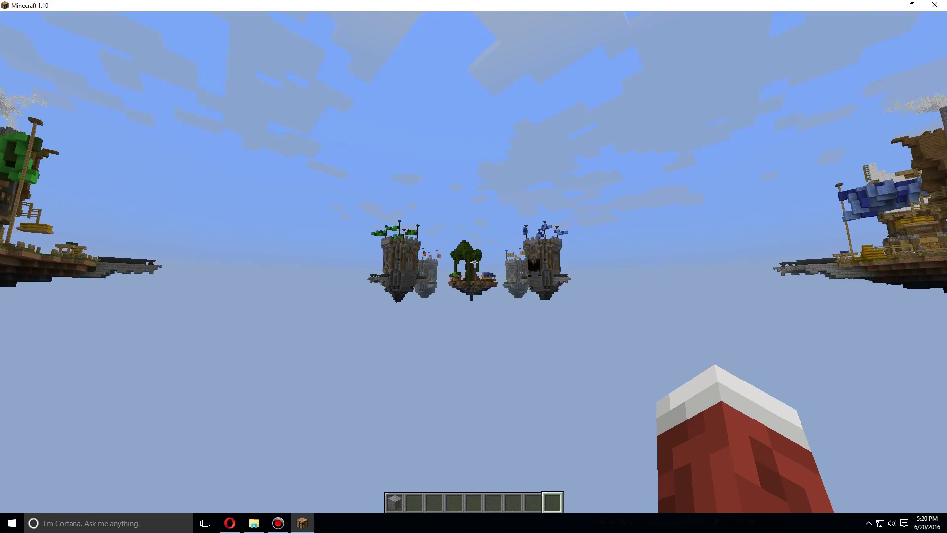
{"action": "key", "text": "w"}
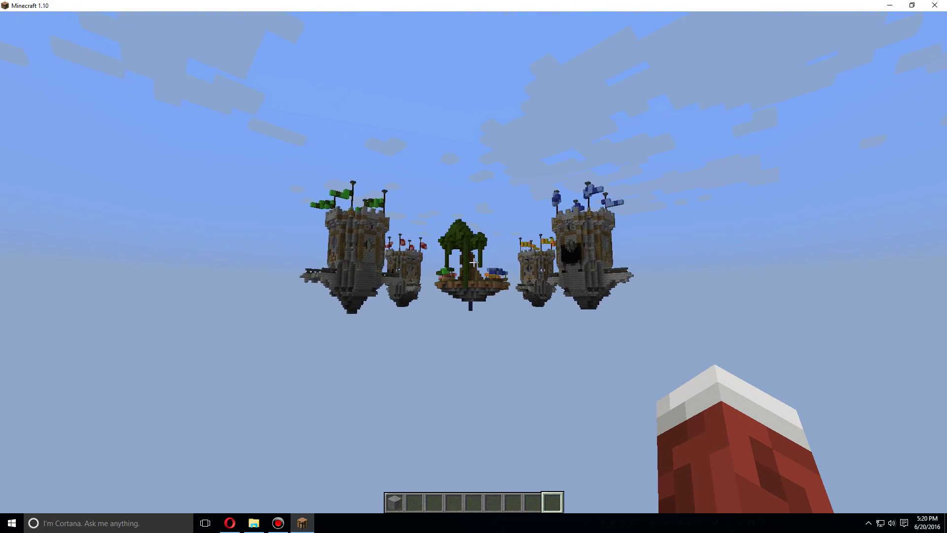
{"action": "key", "text": "w"}
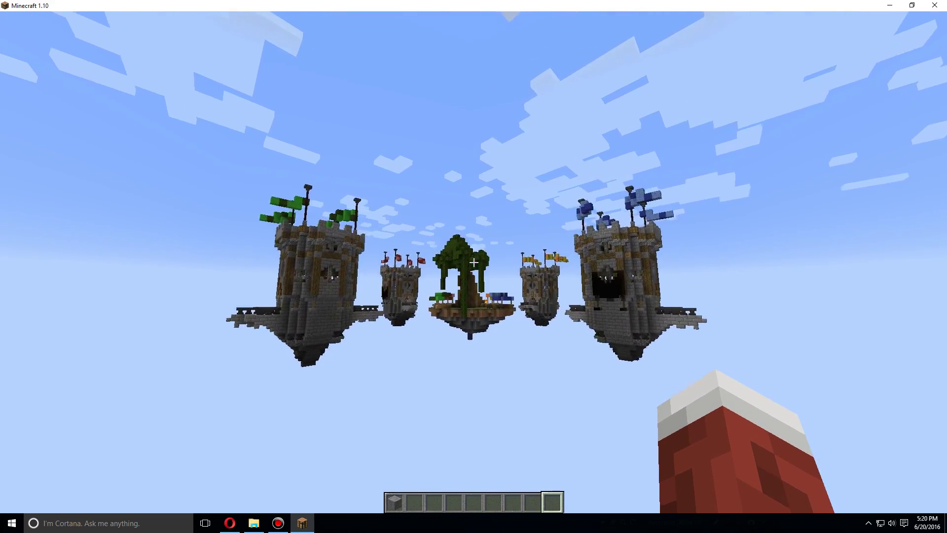
{"action": "key", "text": "w"}
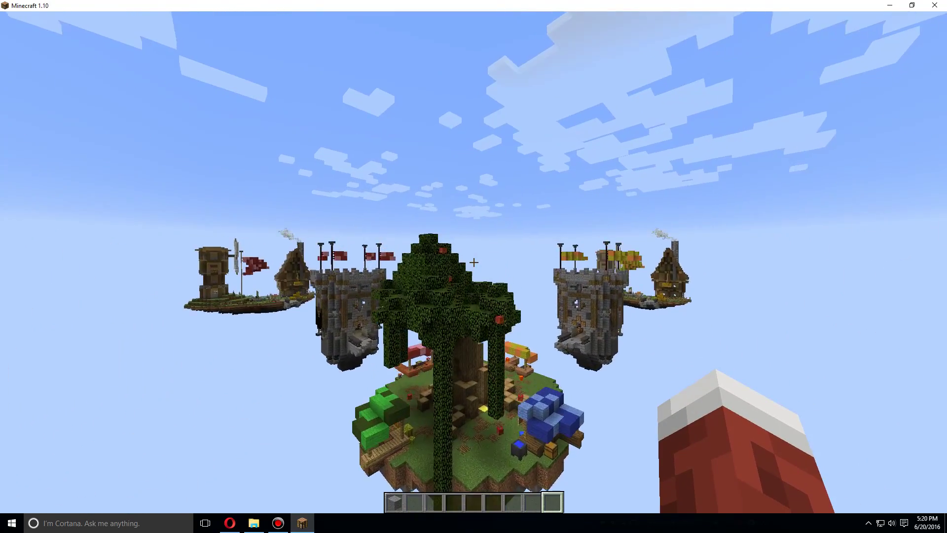
{"action": "key", "text": "w"}
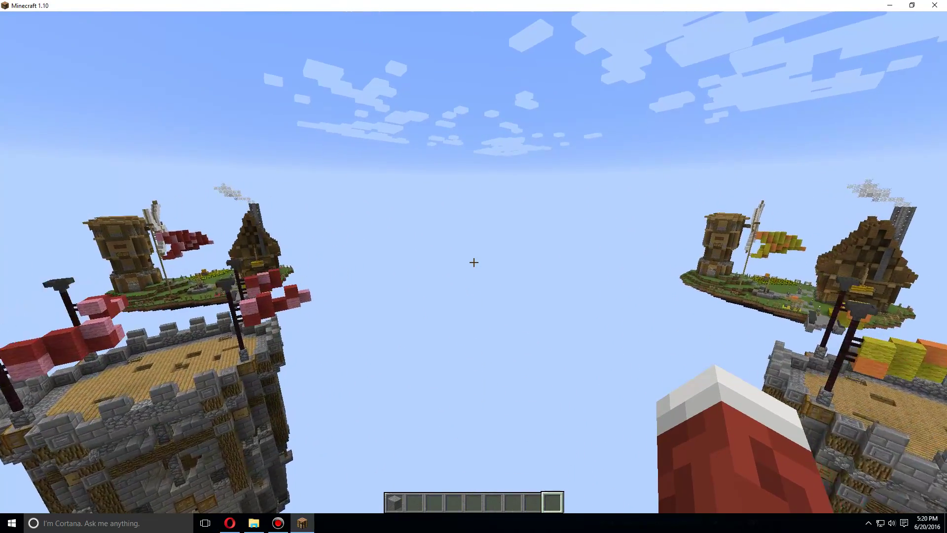
{"action": "key", "text": "w"}
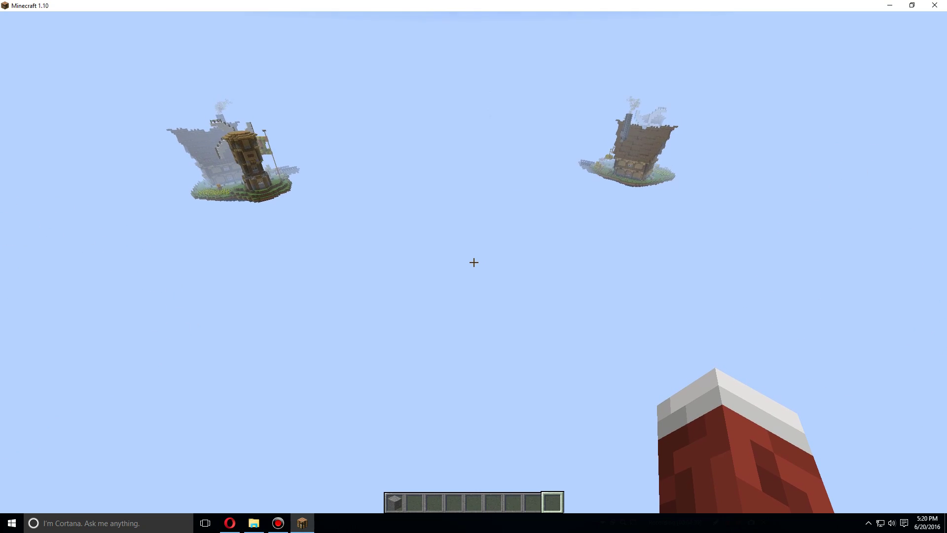
{"action": "key", "text": "space"}
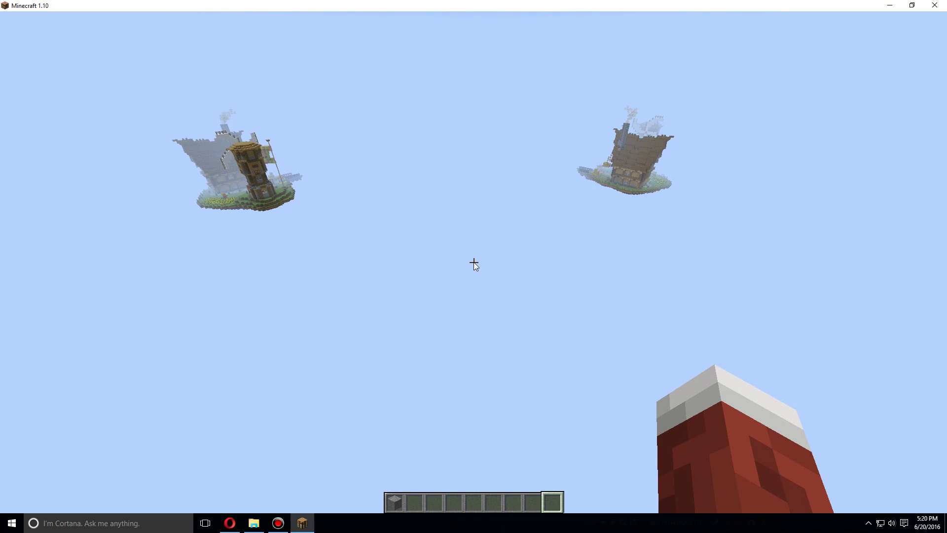
{"action": "key", "text": "slash"}
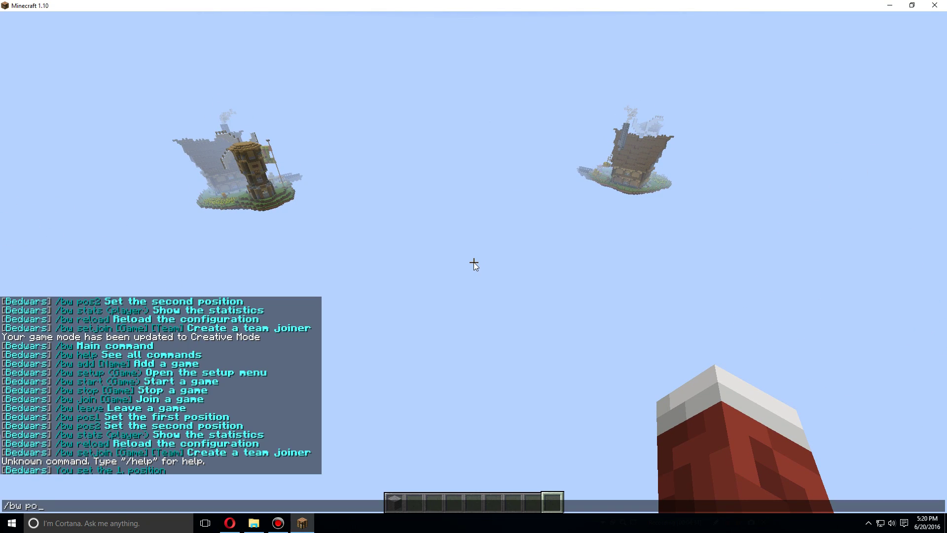
{"action": "key", "text": "Return"}
Step: Return to the central tree island and create a Bedwars game named tutorial with /bw add tutorial
{"action": "key", "text": "w"}
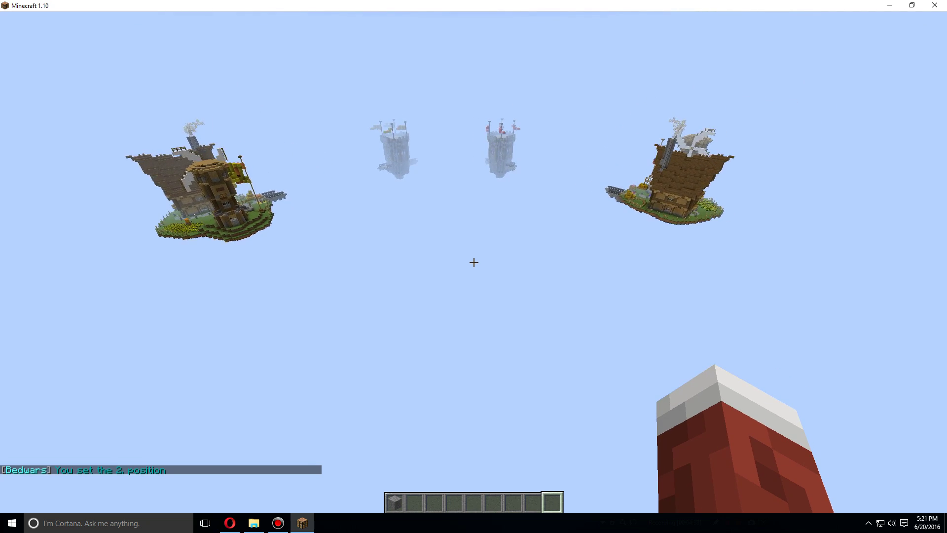
{"action": "key", "text": "w"}
{"action": "key", "text": "w"}
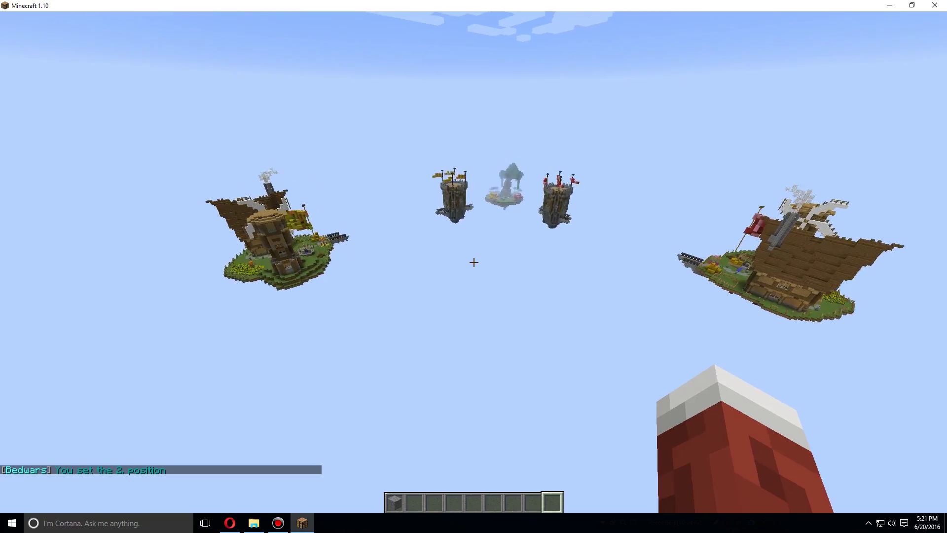
{"action": "key", "text": "w"}
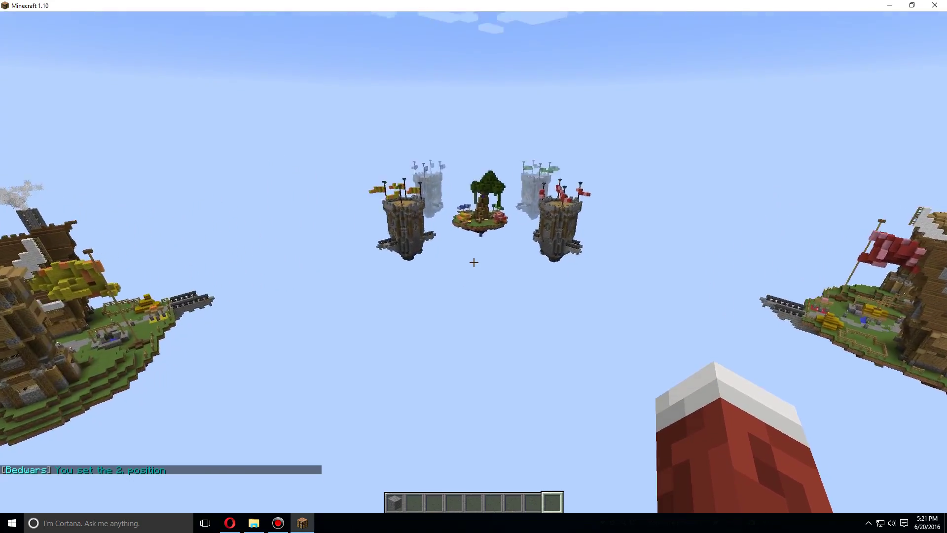
{"action": "key", "text": "w"}
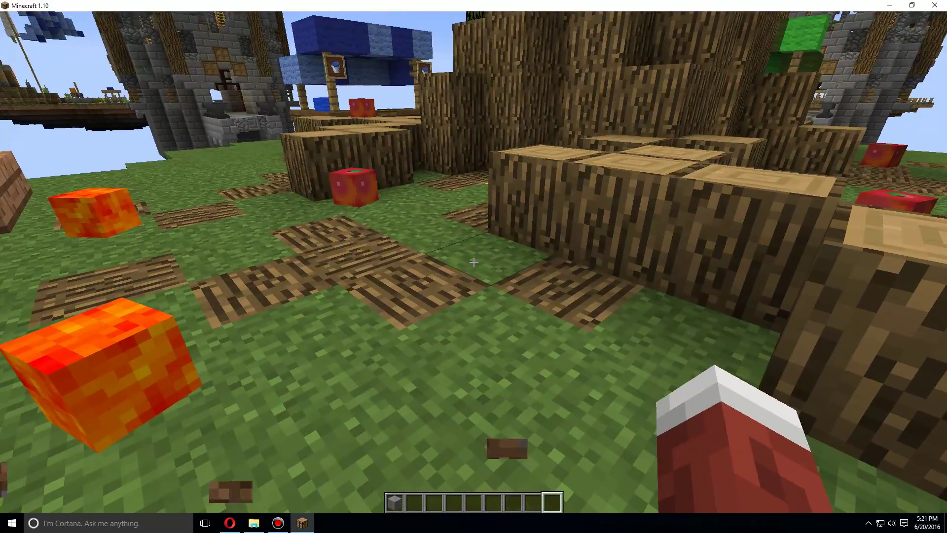
{"action": "key", "text": "w"}
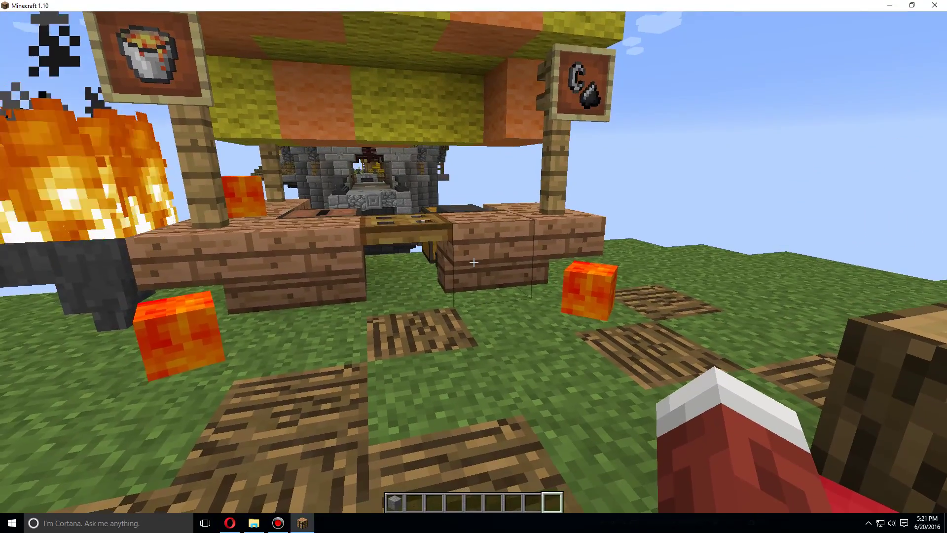
{"action": "key", "text": "slash"}
{"action": "type", "text": "bw"}
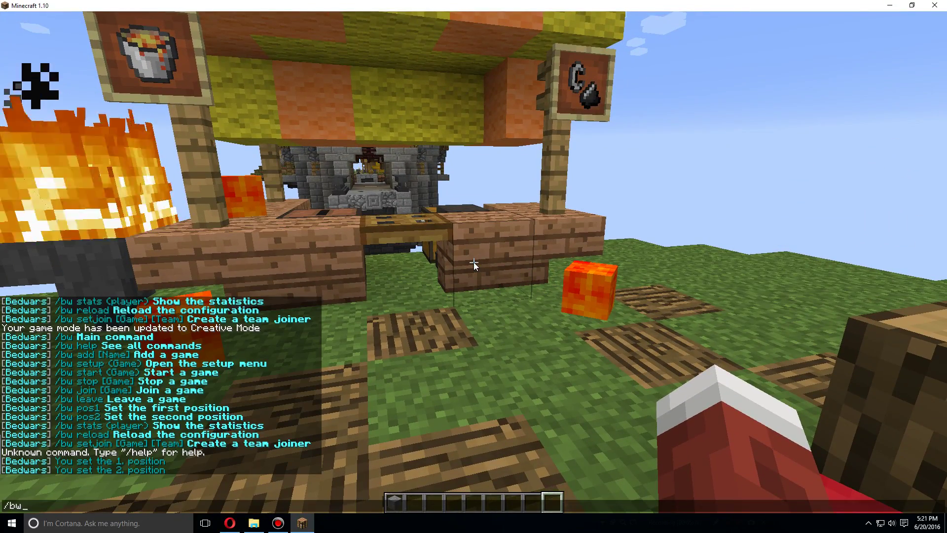
{"action": "type", "text": " add"}
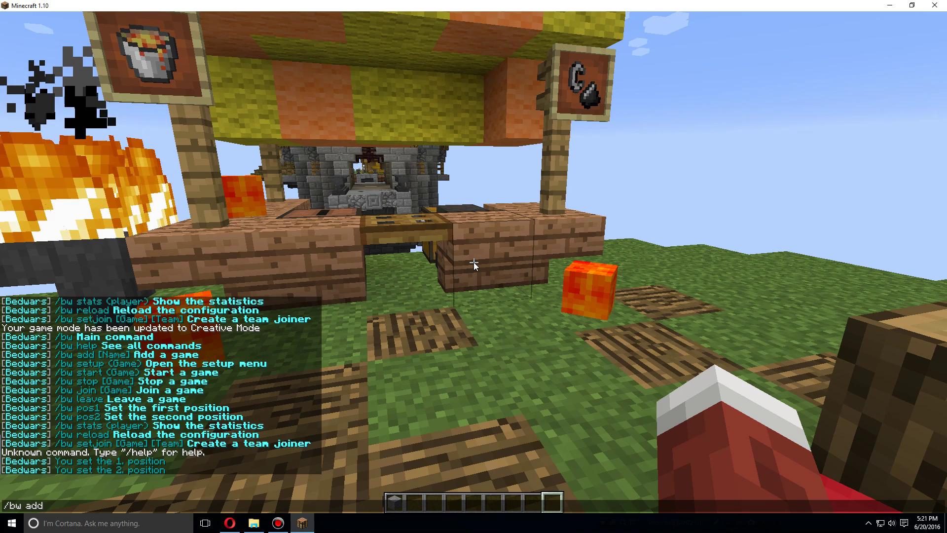
{"action": "type", "text": " tutorial"}
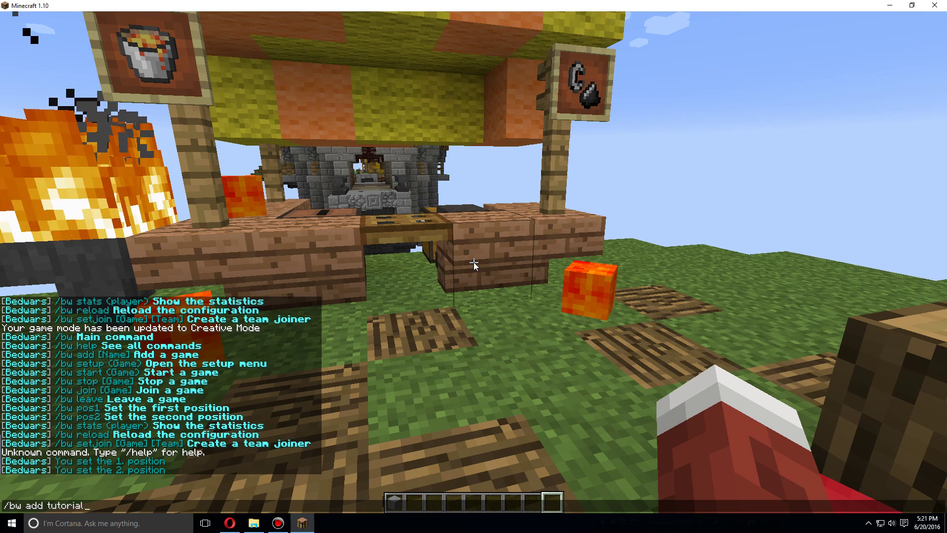
{"action": "key", "text": "Return"}
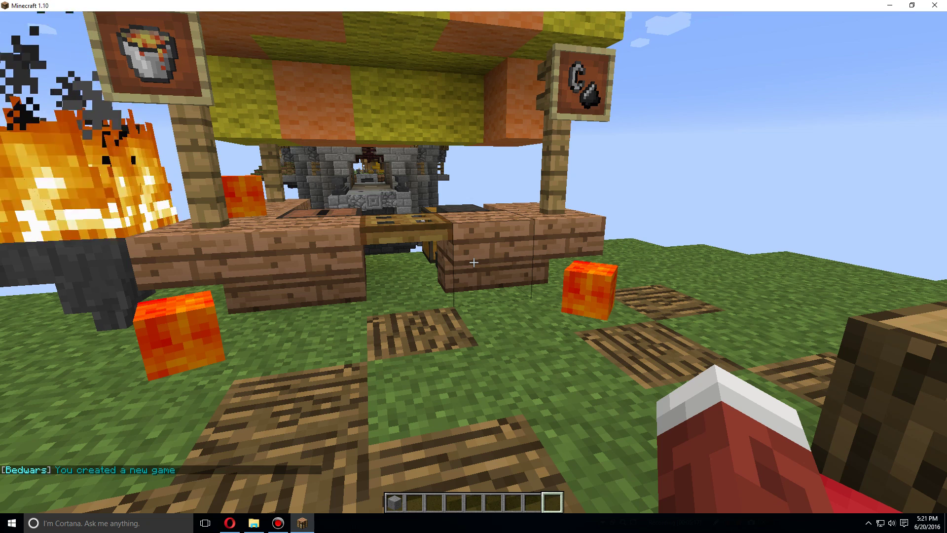
Step: Open the tutorial game's team settings through /bw setup and look over the available team colours
{"action": "key", "text": "slash"}
{"action": "type", "text": "bw setup"}
{"action": "key", "text": "Return"}
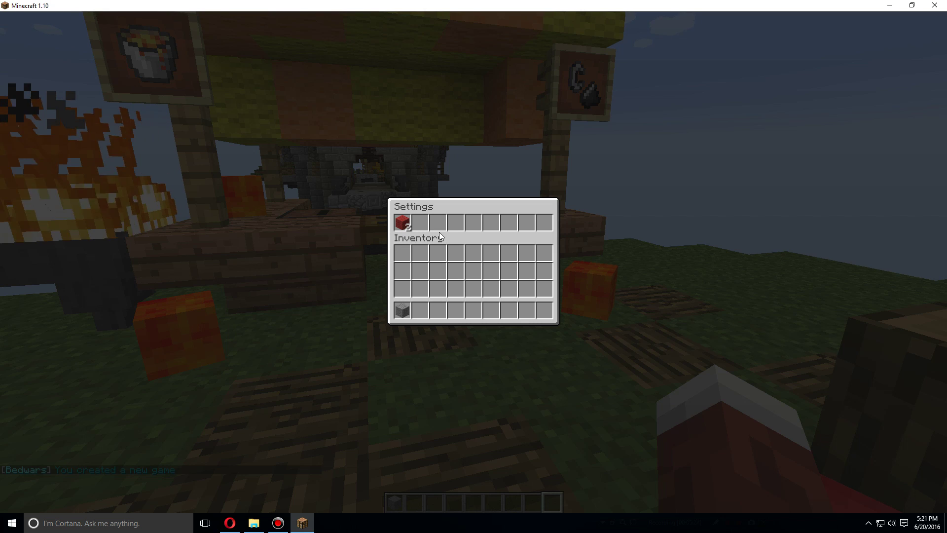
{"action": "left_click", "coordinate": [400, 221]}
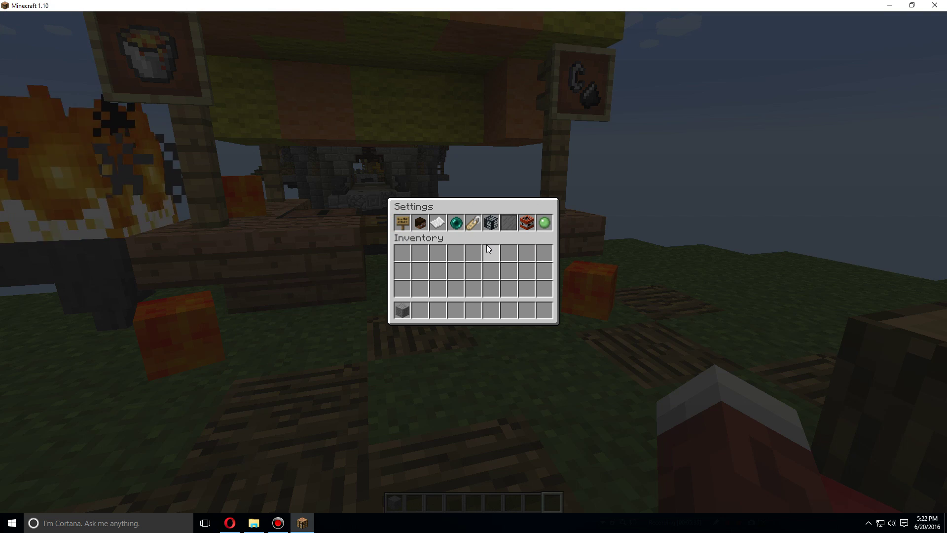
{"action": "left_click", "coordinate": [422, 221]}
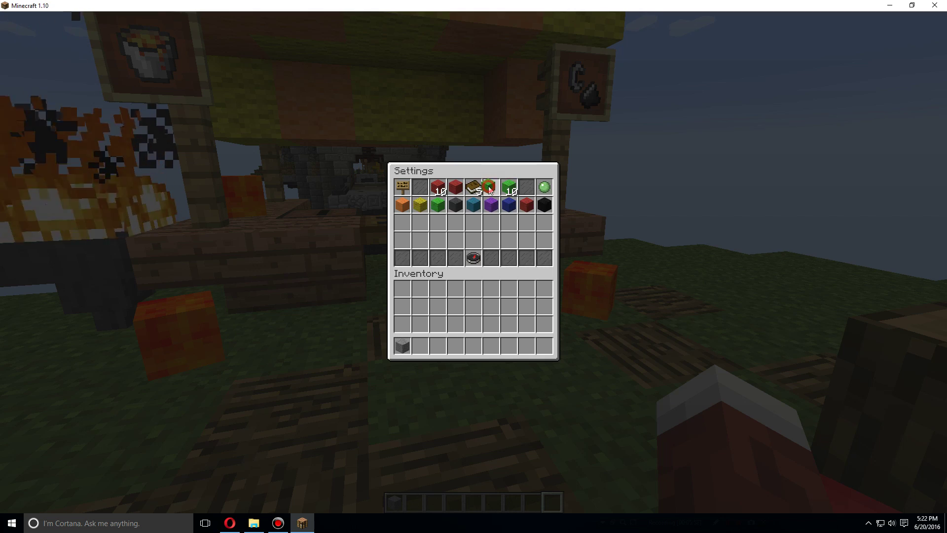
{"action": "left_click", "coordinate": [404, 204]}
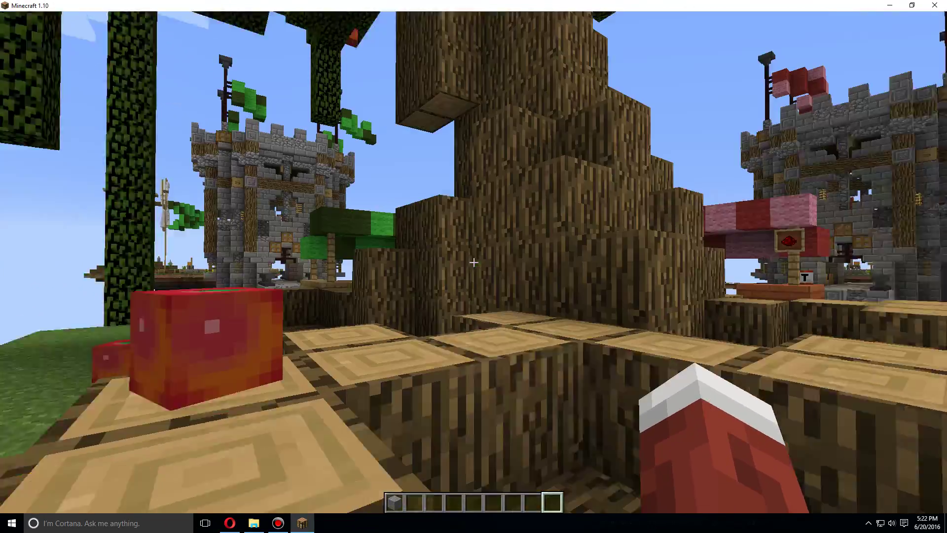
Step: Reopen the tutorial game's team settings with /bw setup and enable the yellow, green, blue and red teams
{"action": "key", "text": "w"}
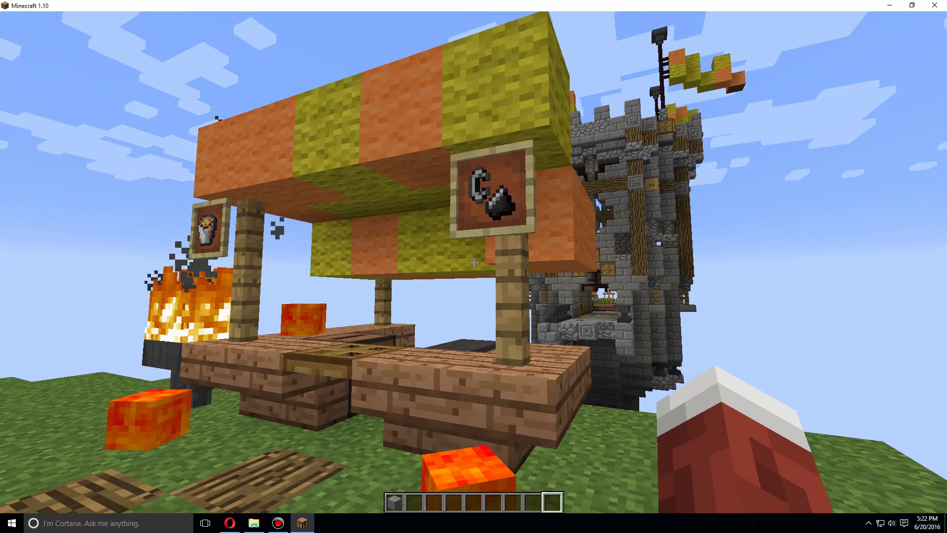
{"action": "type", "text": "/bw setup"}
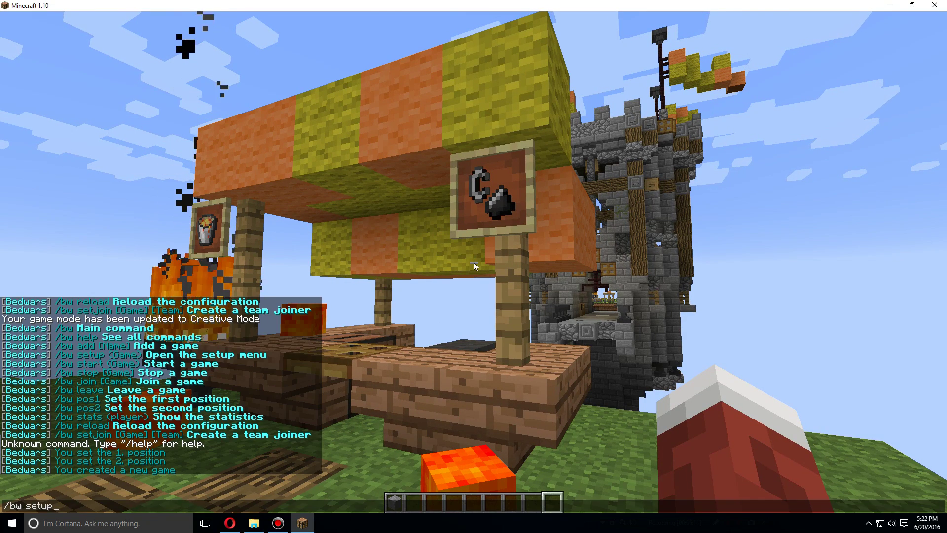
{"action": "key", "text": "Return"}
{"action": "left_click", "coordinate": [407, 223]}
{"action": "left_click", "coordinate": [420, 222]}
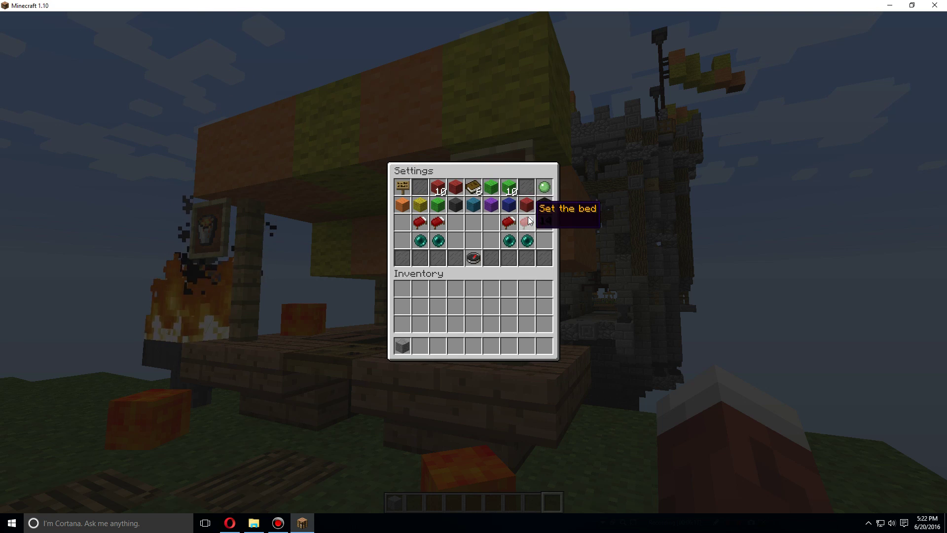
{"action": "key", "text": "Escape"}
Step: Enter the yellow team's house, break the bed upstairs and set the yellow team's bed in its place through /bw setup
{"action": "key", "text": "w"}
{"action": "key", "text": "space"}
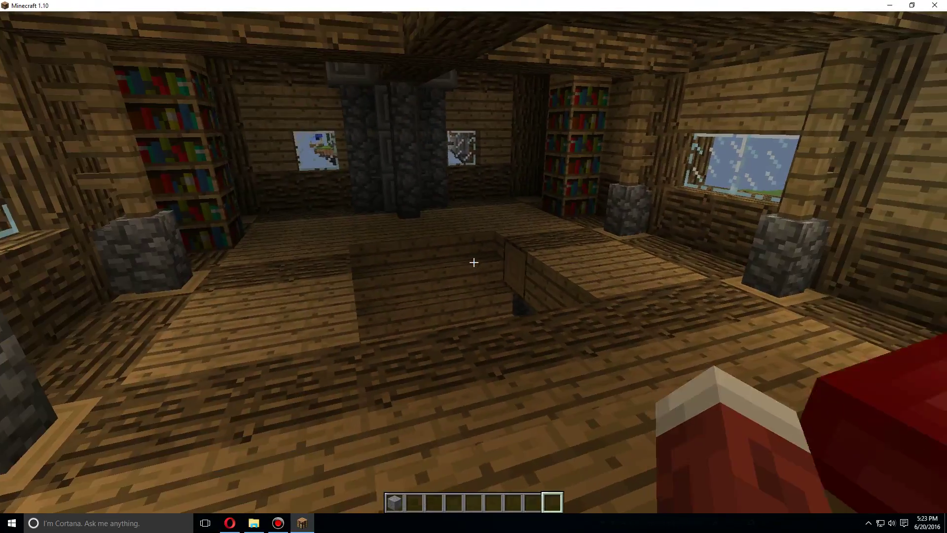
{"action": "left_click", "coordinate": [473, 262]}
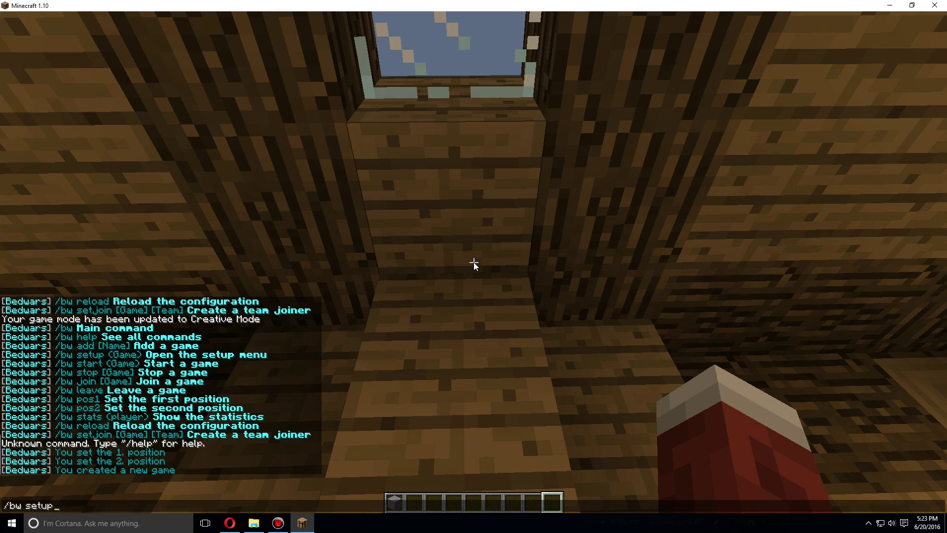
{"action": "key", "text": "Return"}
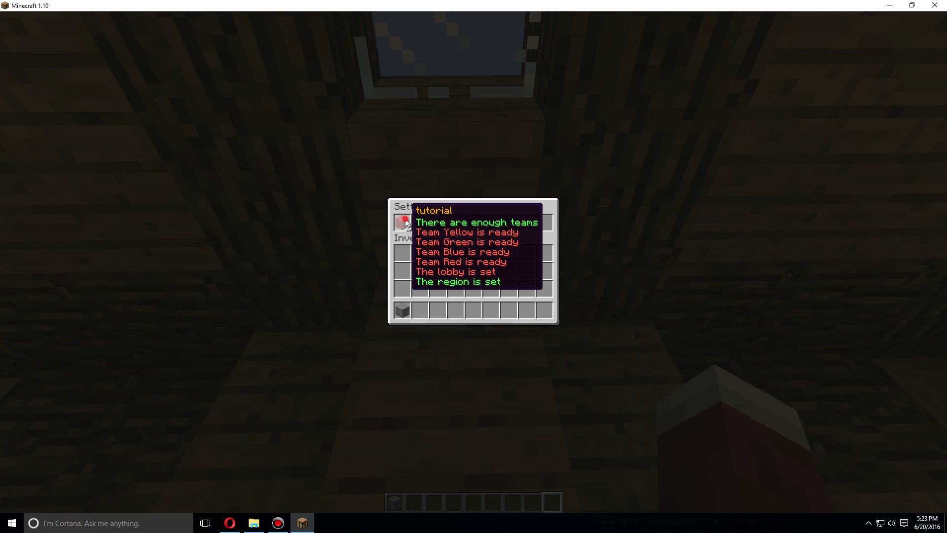
{"action": "left_click", "coordinate": [419, 223]}
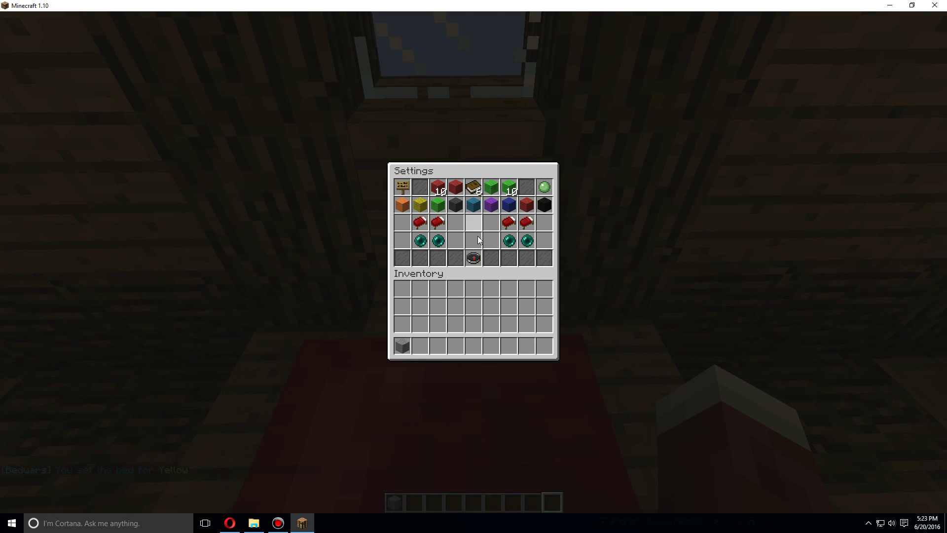
{"action": "key", "text": "Escape"}
Step: Break the yellow team's bed and set it again below the upstairs window through /bw setup
{"action": "left_click", "coordinate": [473, 261]}
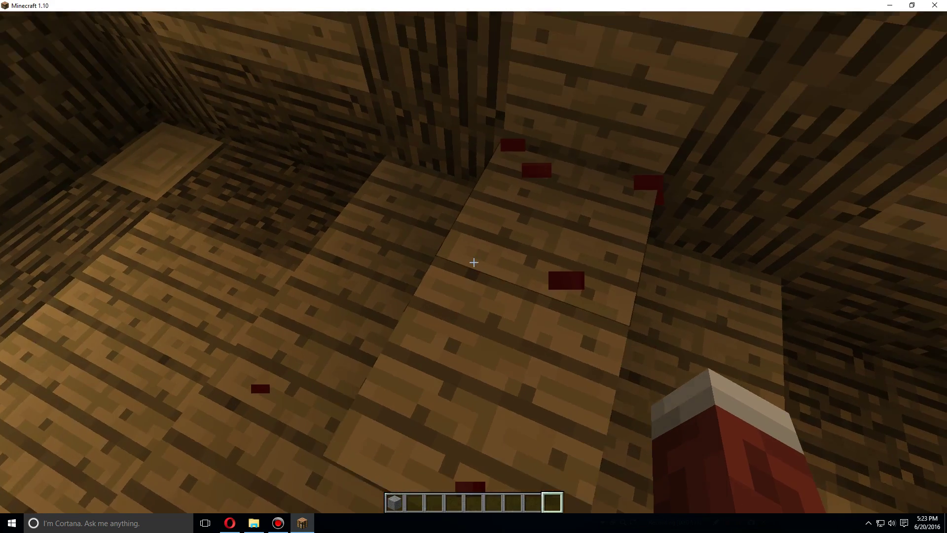
{"action": "type", "text": "/bw setup"}
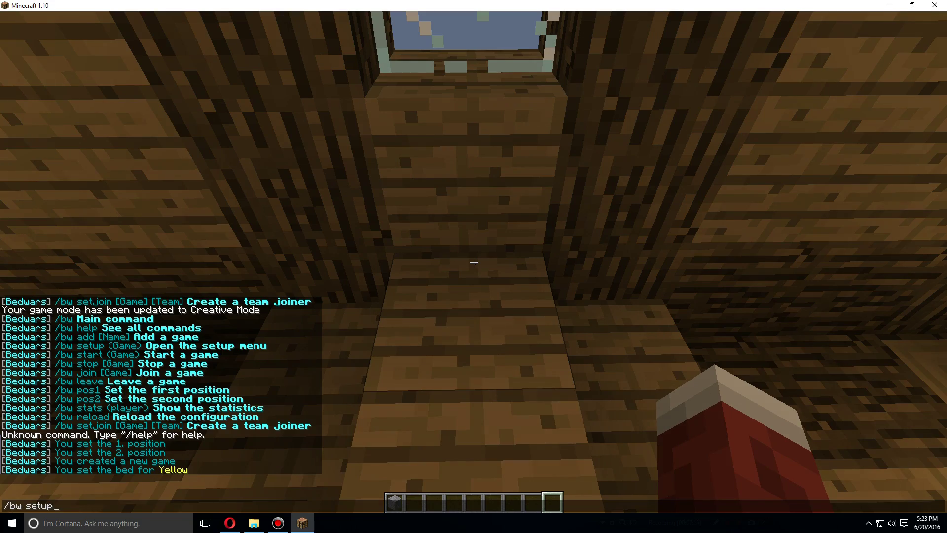
{"action": "key", "text": "Return"}
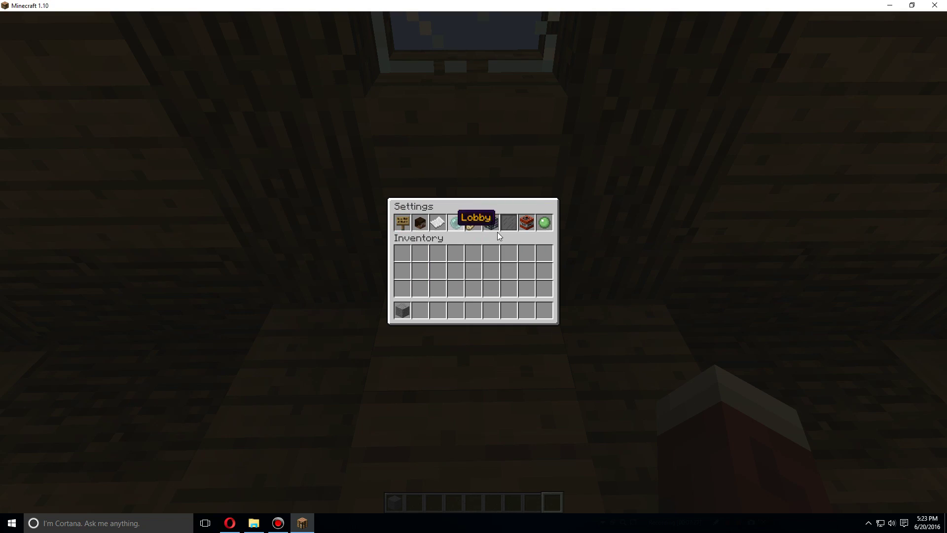
{"action": "left_click", "coordinate": [419, 225]}
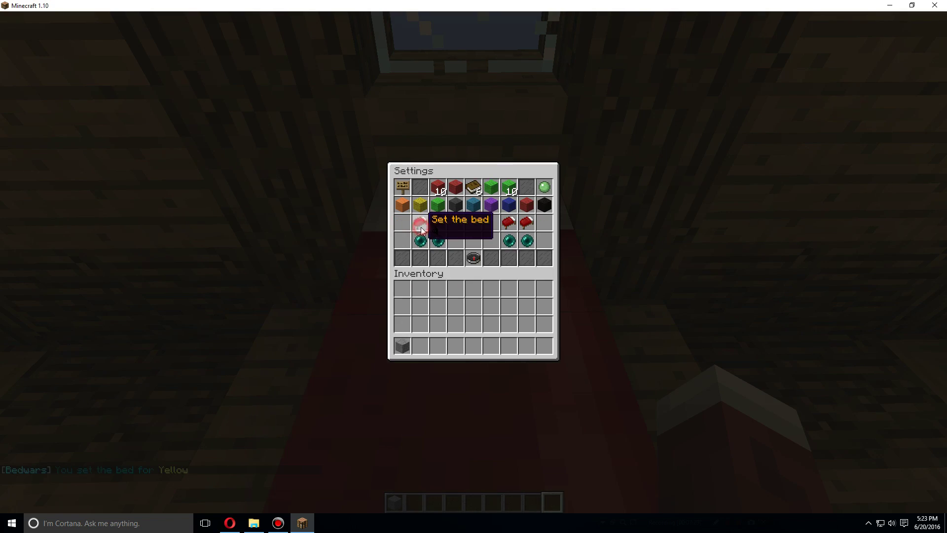
{"action": "key", "text": "Escape"}
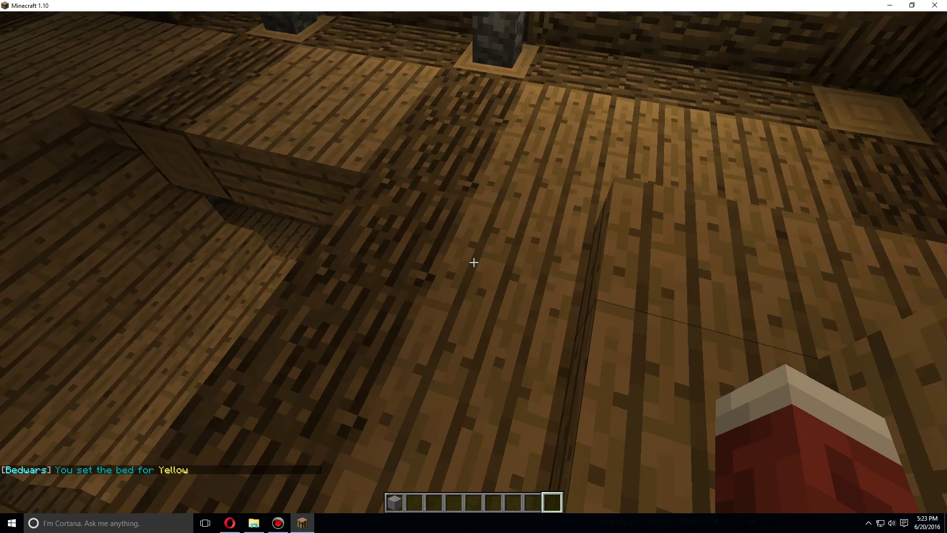
Step: Leave the yellow house and set the yellow team's spawn on the gravel path outside its door through the /bw setup team settings
{"action": "key", "text": "w"}
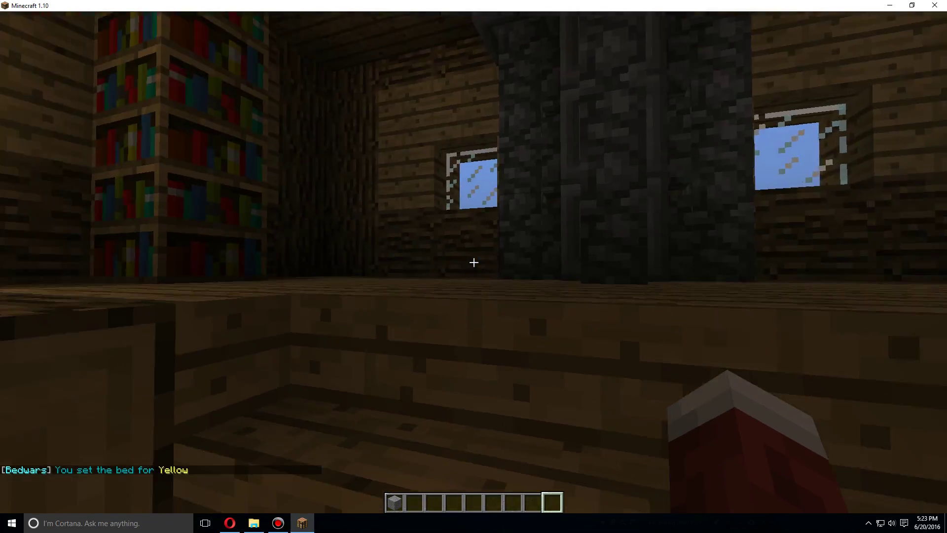
{"action": "key", "text": "w"}
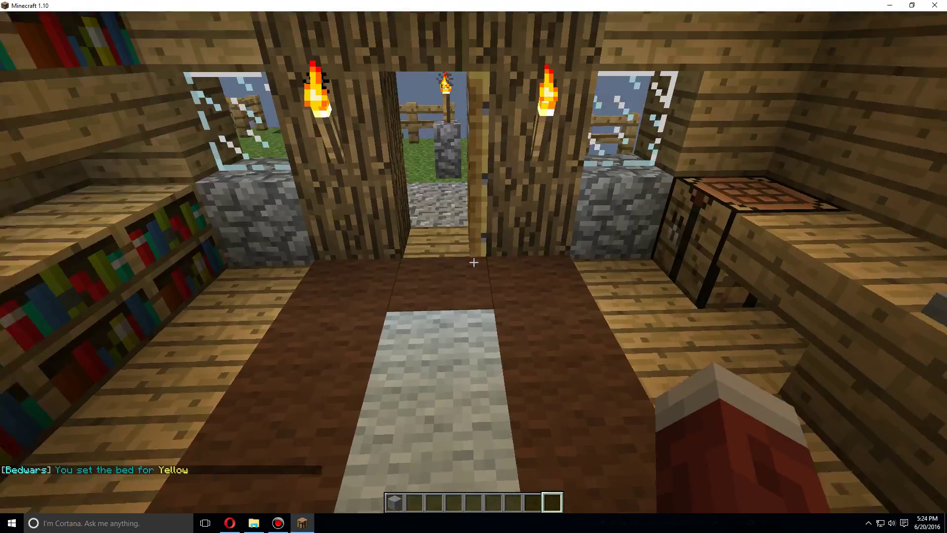
{"action": "key", "text": "w"}
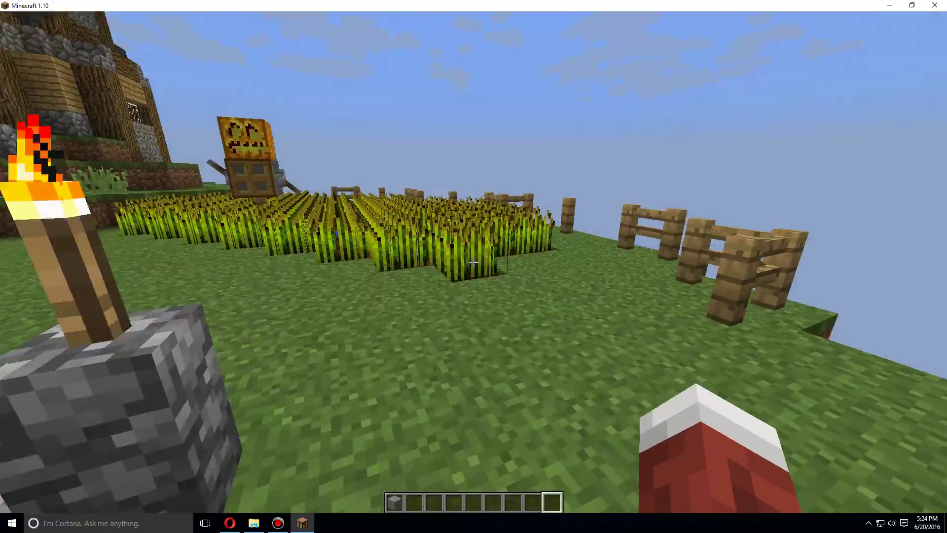
{"action": "key", "text": "w"}
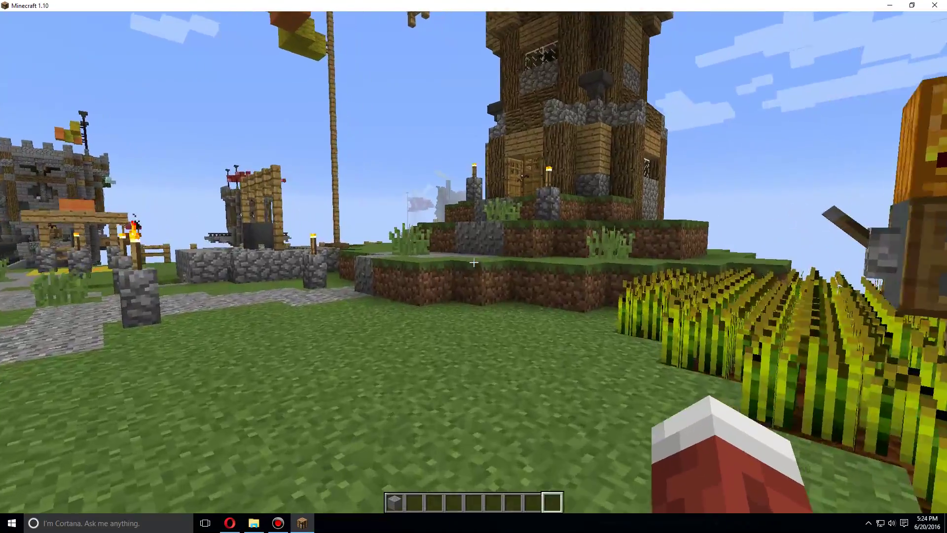
{"action": "key", "text": "w"}
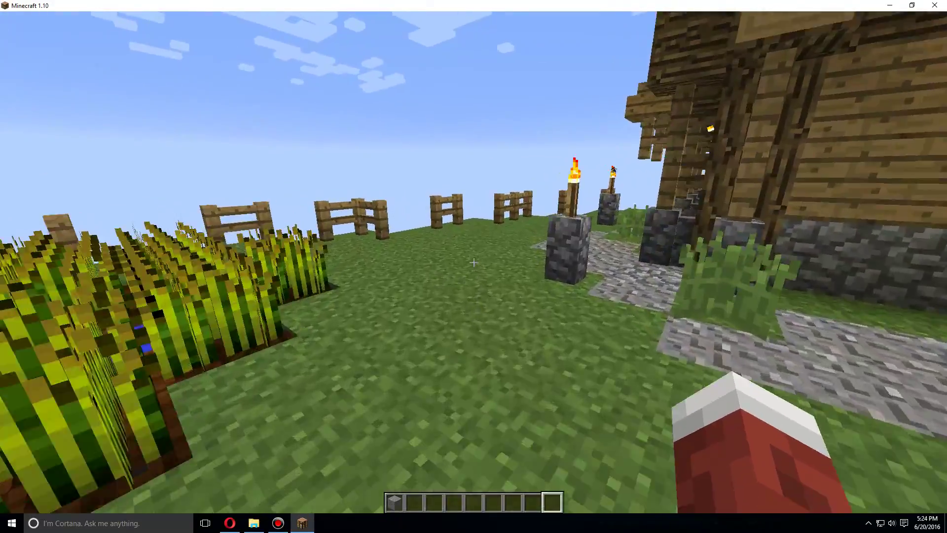
{"action": "key", "text": "w"}
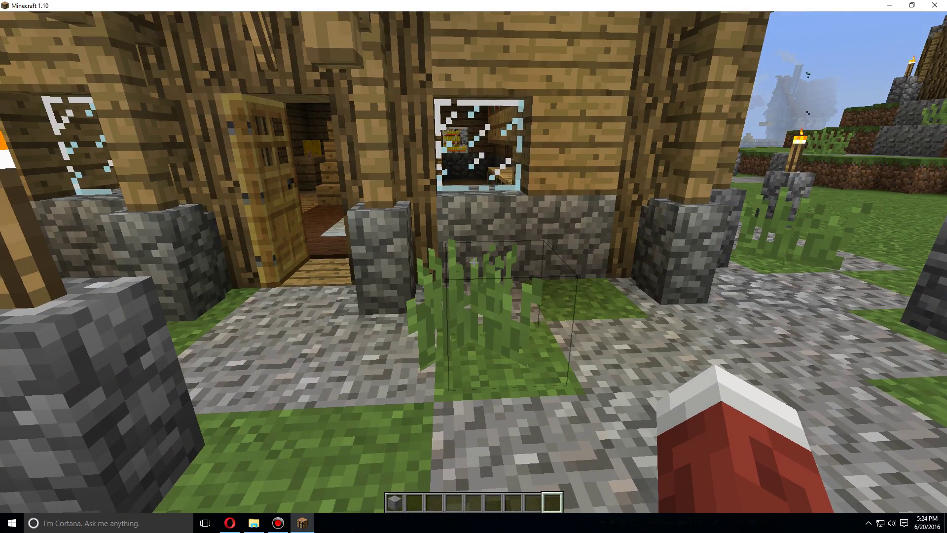
{"action": "type", "text": "etup"}
{"action": "key", "text": "Return"}
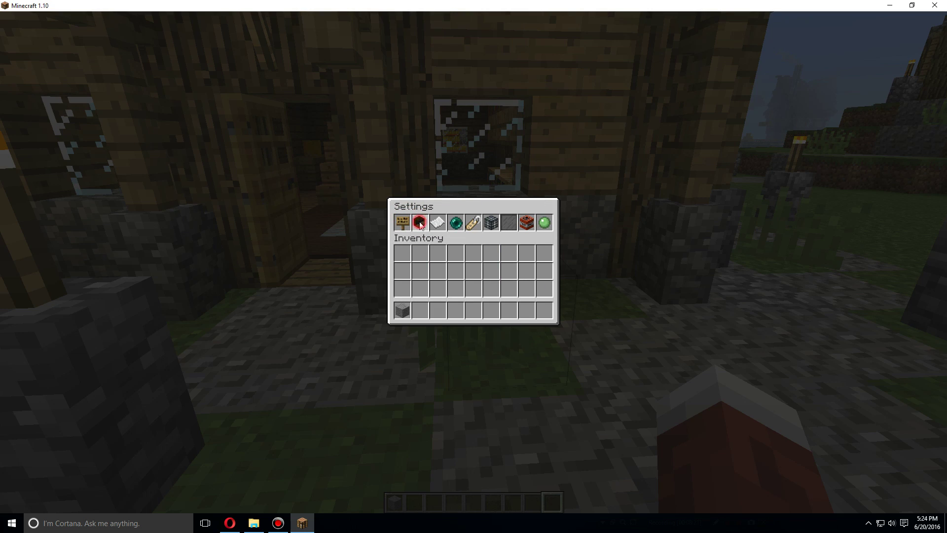
{"action": "left_click", "coordinate": [419, 222]}
{"action": "left_click", "coordinate": [419, 235]}
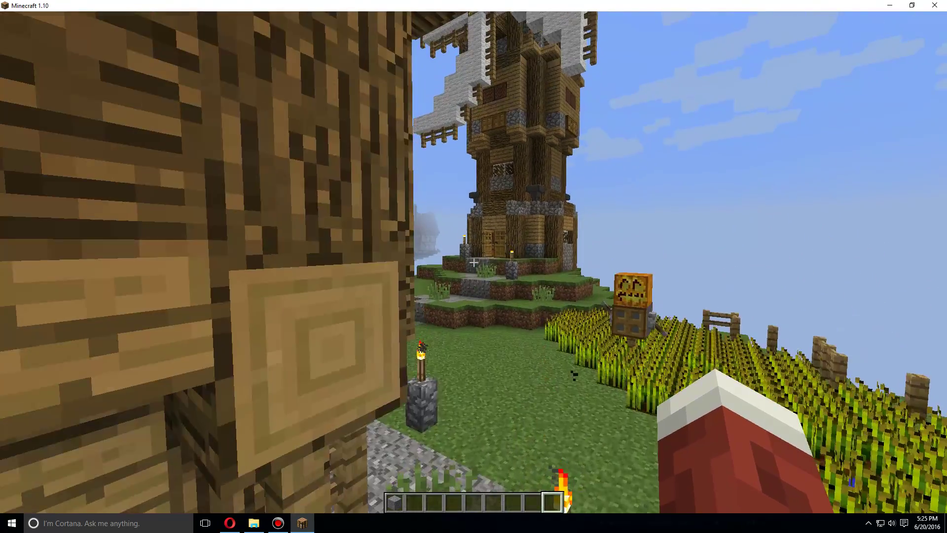
Step: Fly past the central tree island to the green team's island and go upstairs in its house to the bed
{"action": "key", "text": "w"}
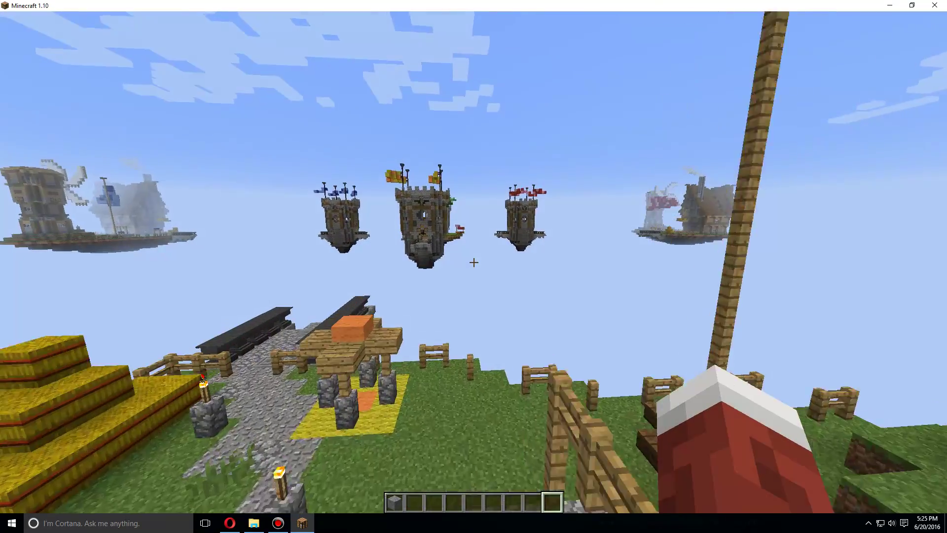
{"action": "key", "text": "w"}
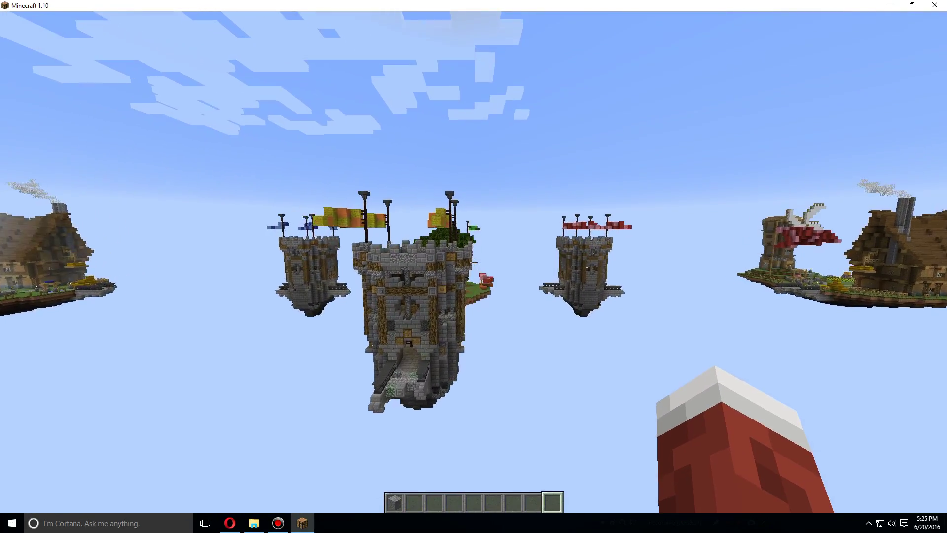
{"action": "key", "text": "w"}
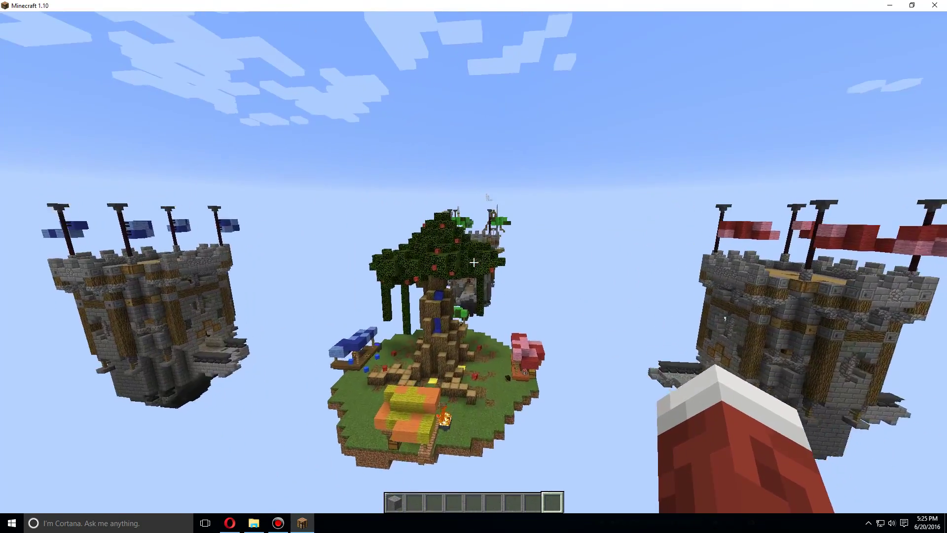
{"action": "key", "text": "w"}
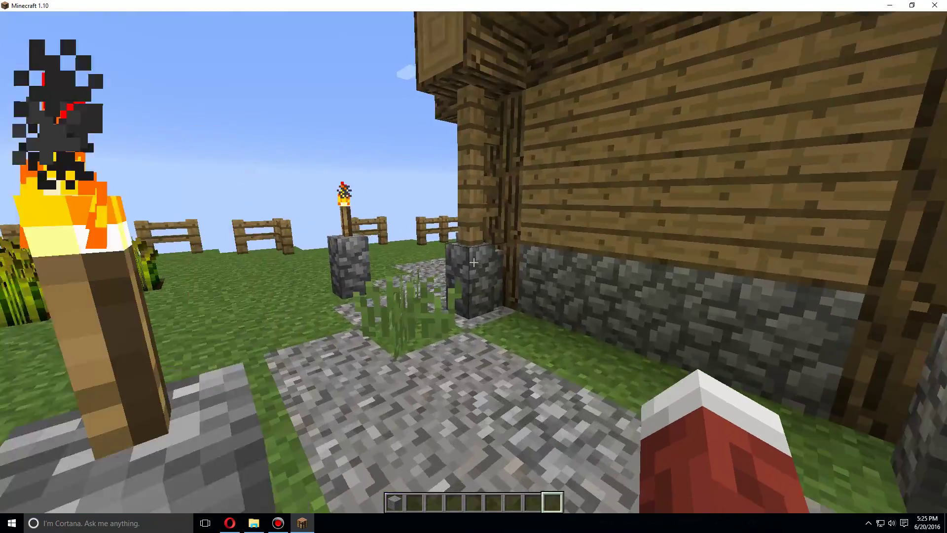
{"action": "key", "text": "w"}
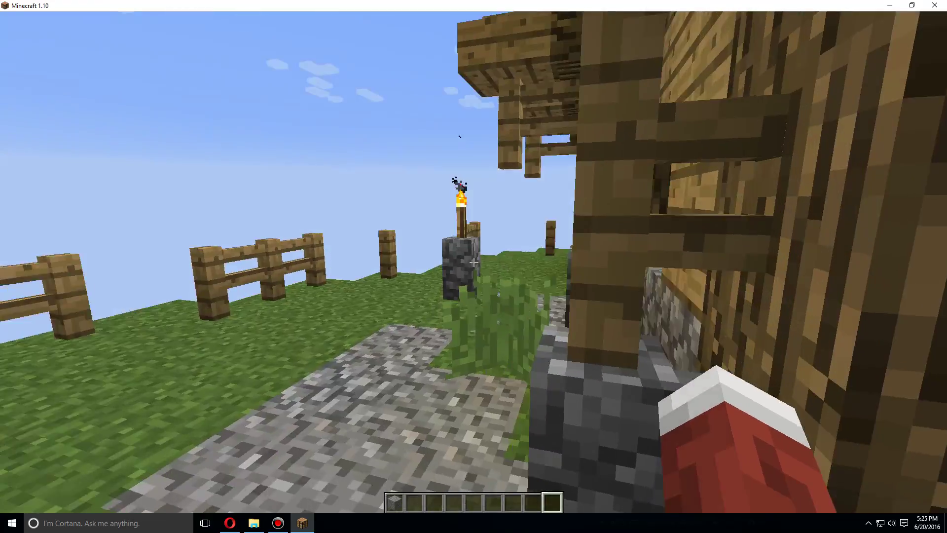
{"action": "key", "text": "w"}
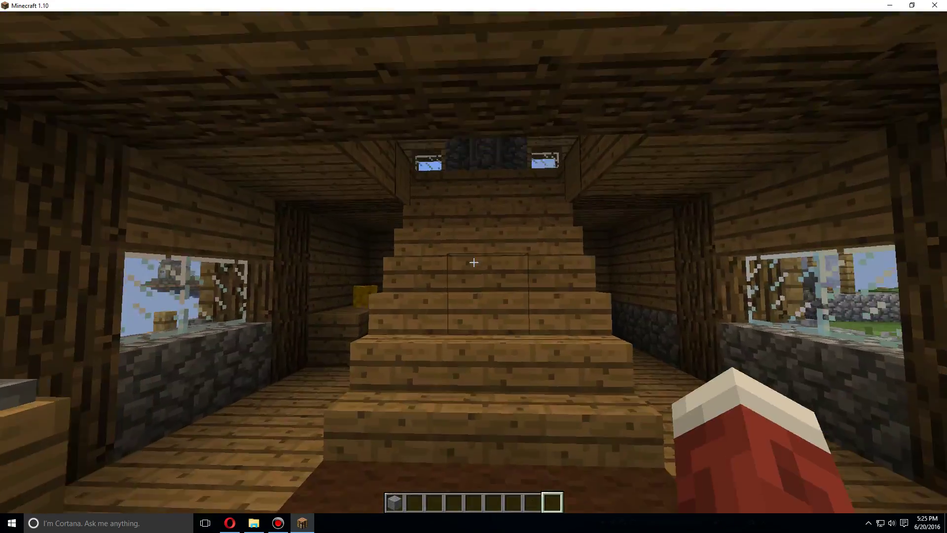
{"action": "key", "text": "w"}
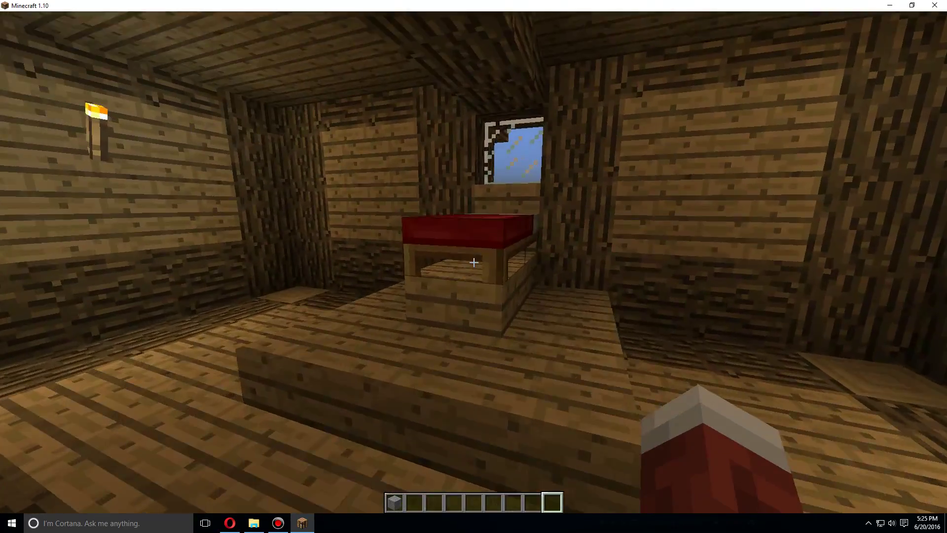
Step: Break the existing bed in the green house and set the green team's bed there through /bw setup
{"action": "left_click", "coordinate": [473, 262]}
{"action": "key", "text": "w"}
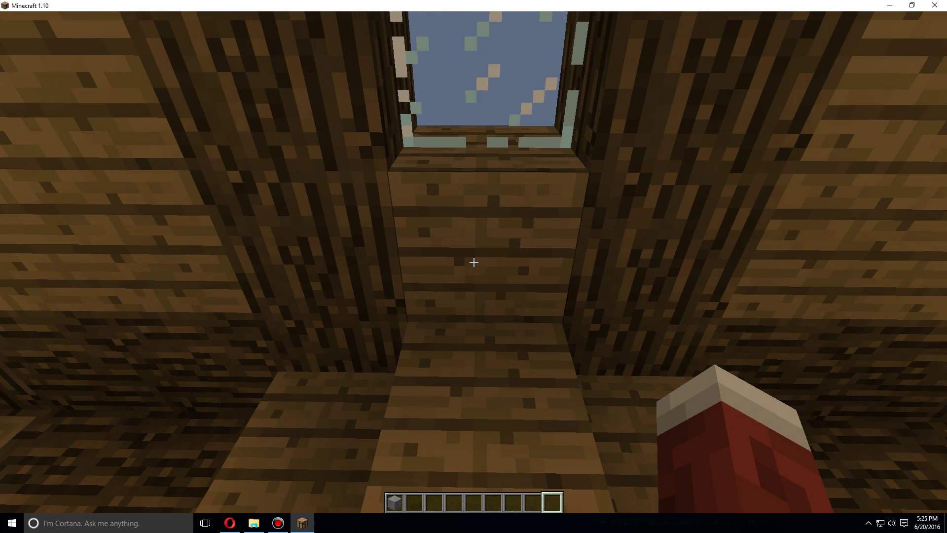
{"action": "key", "text": "Return"}
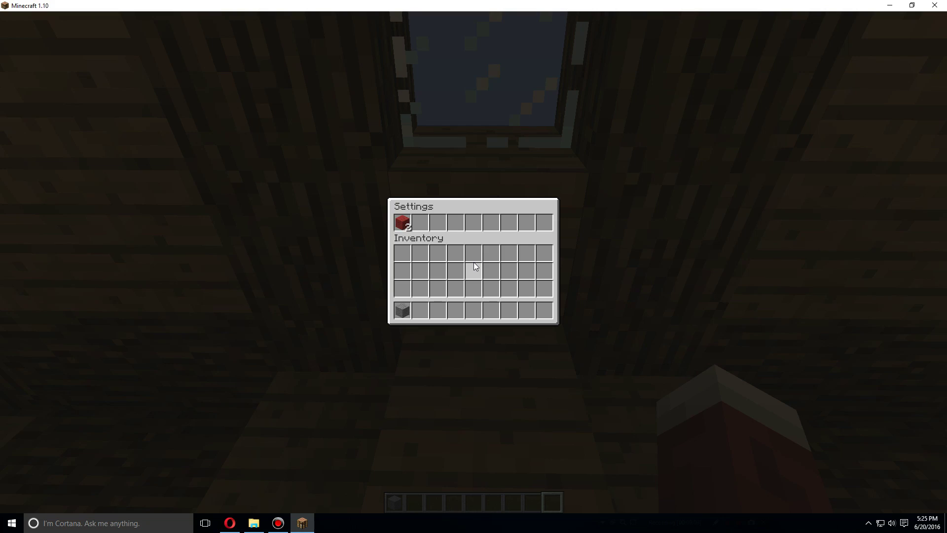
{"action": "left_click", "coordinate": [401, 222]}
{"action": "left_click", "coordinate": [422, 227]}
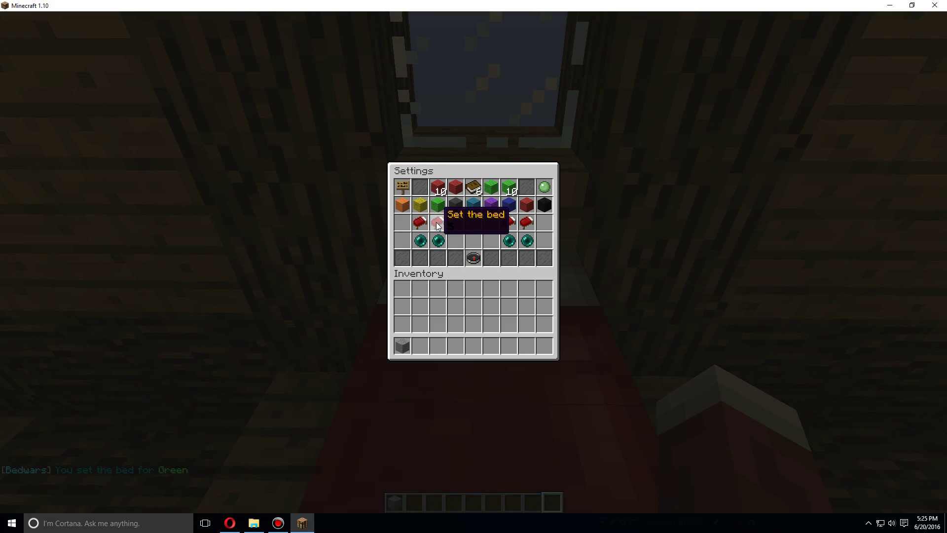
{"action": "key", "text": "Escape"}
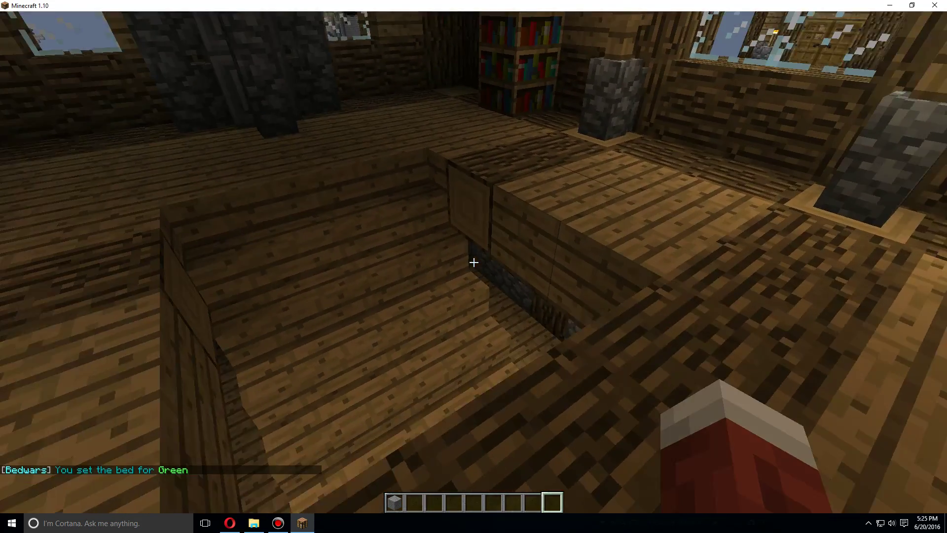
Step: Leave the green house and set the green team's spawn on the gravel path outside through /bw setup
{"action": "key", "text": "w"}
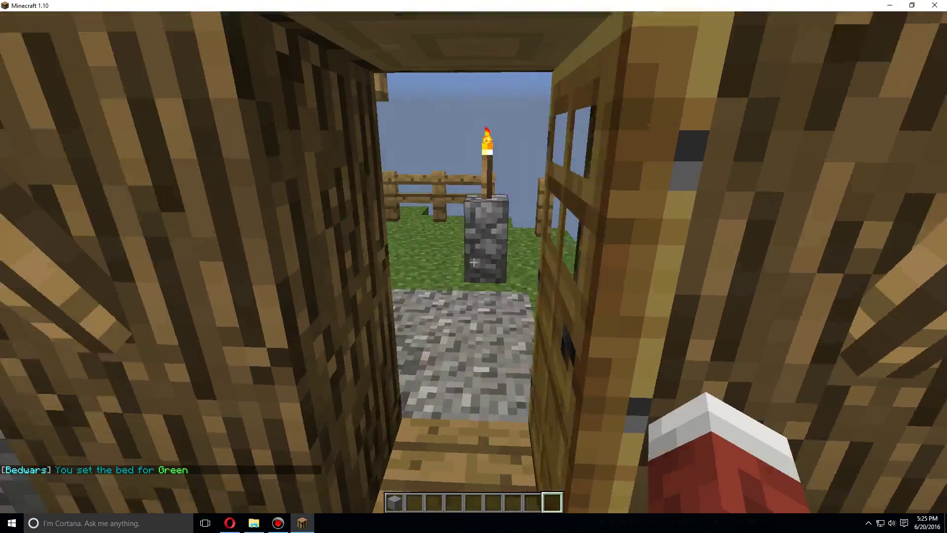
{"action": "type", "text": "w"}
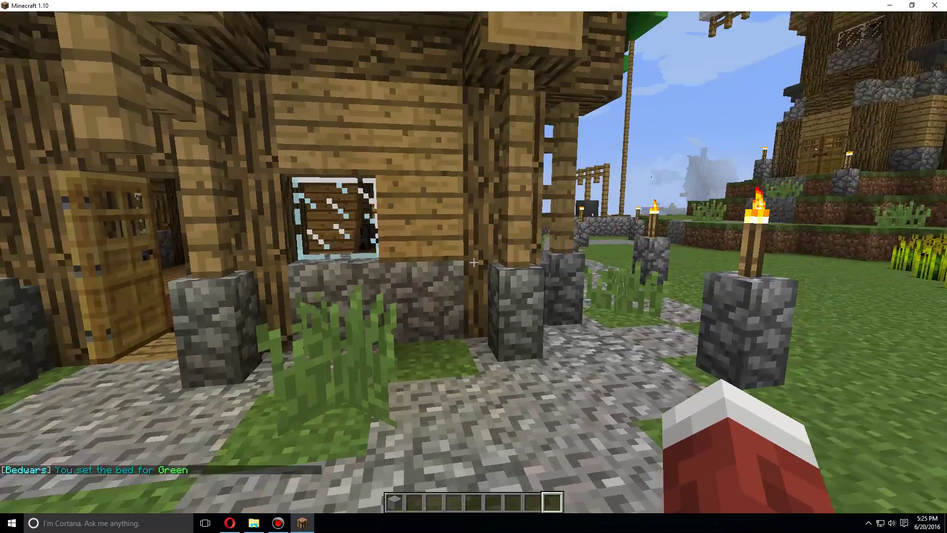
{"action": "type", "text": "/bw setup"}
{"action": "key", "text": "Return"}
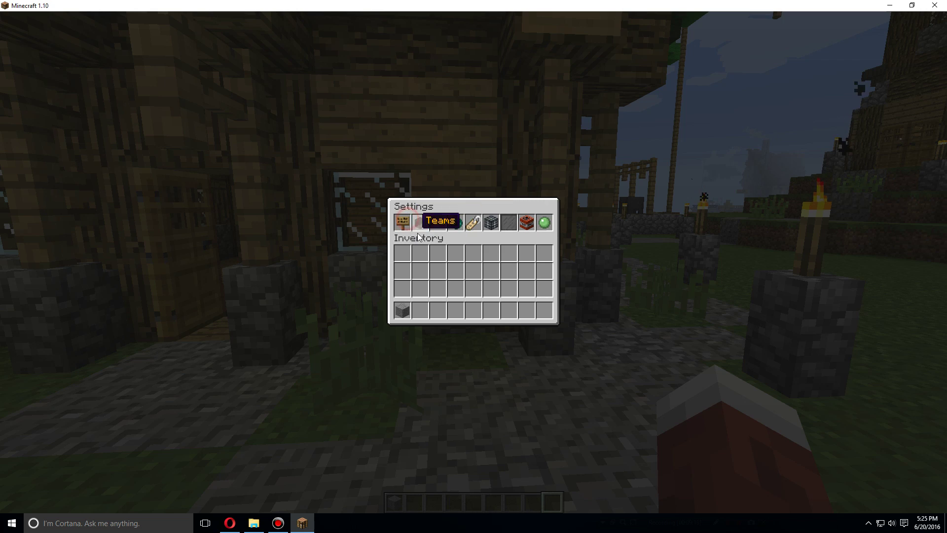
{"action": "left_click", "coordinate": [421, 226]}
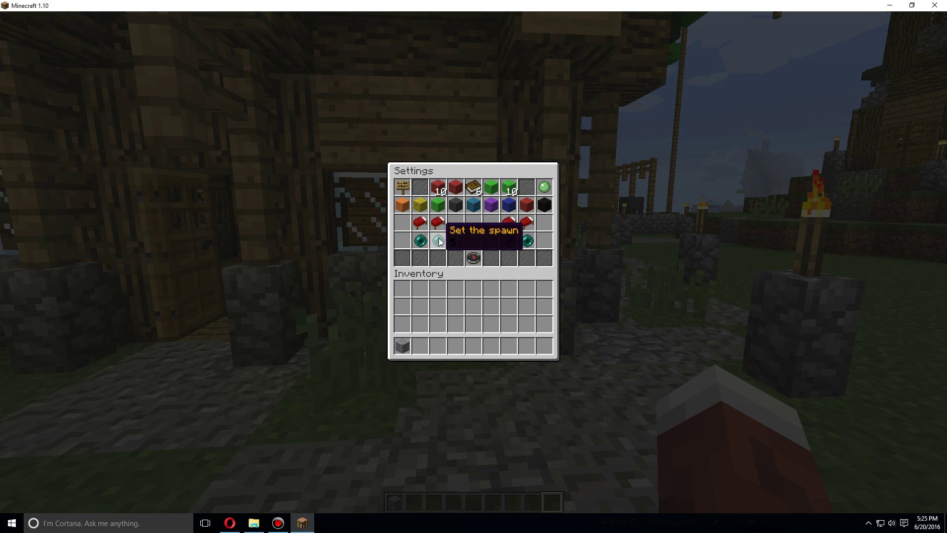
{"action": "key", "text": "Escape"}
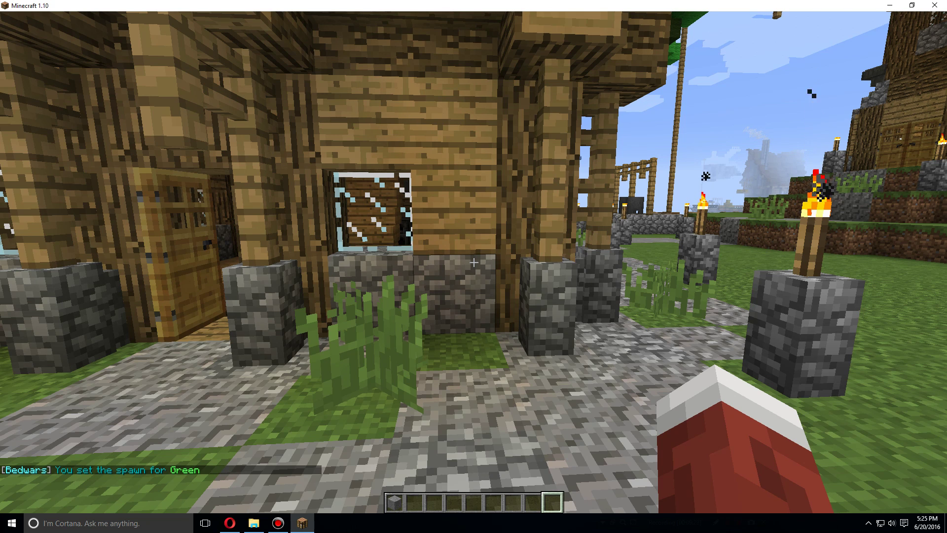
Step: Go back into the green team's house through its front door and stand on the carpet facing the staircase
{"action": "key", "text": "w"}
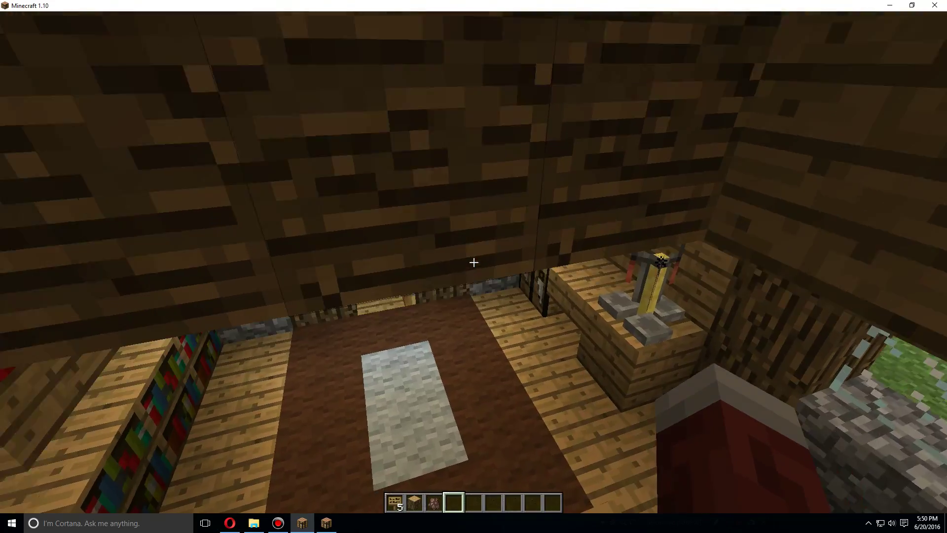
{"action": "key", "text": "w"}
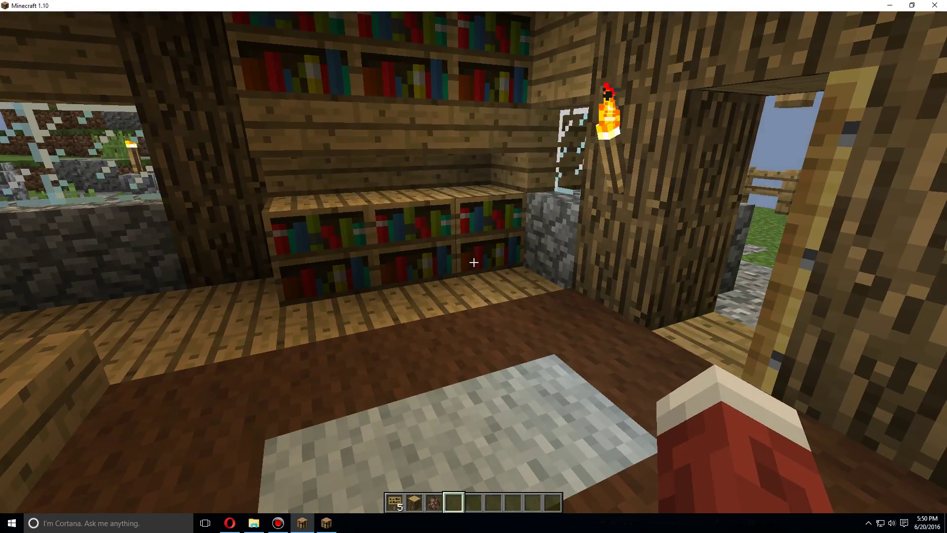
{"action": "key", "text": "w"}
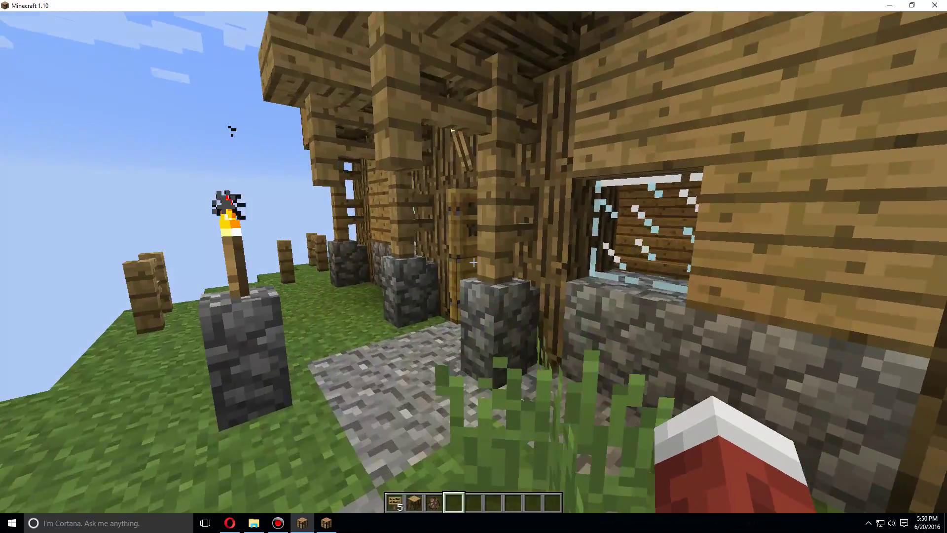
{"action": "right_click", "coordinate": [473, 263]}
{"action": "key", "text": "w"}
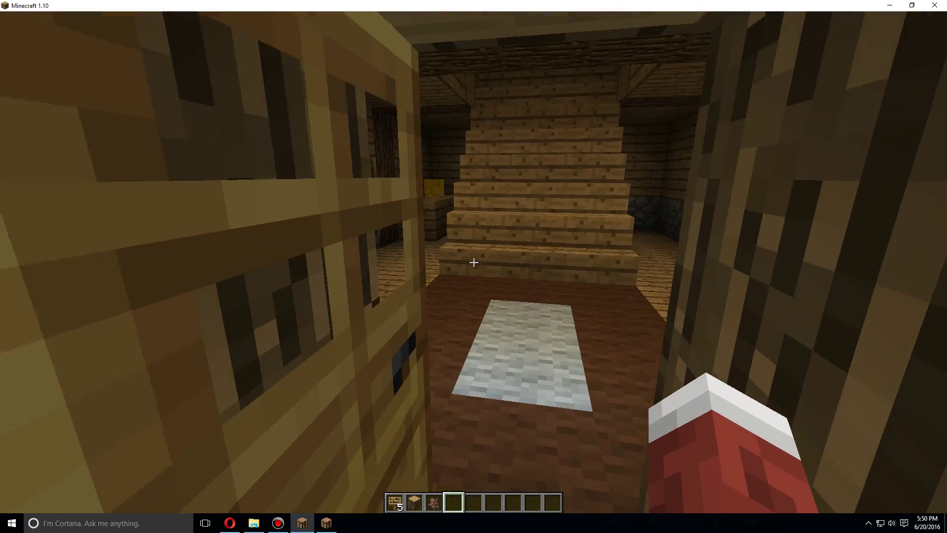
{"action": "key", "text": "w"}
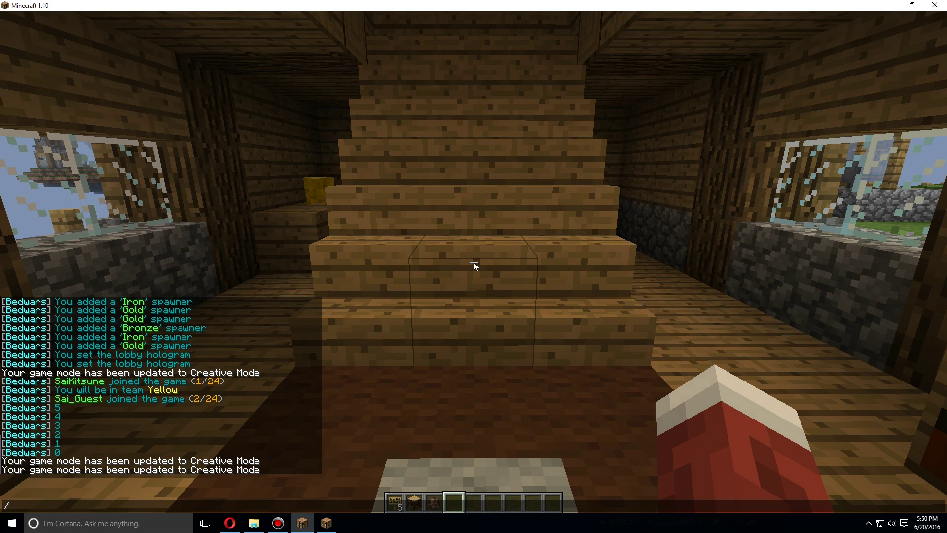
Step: Review the Bronze, Iron and Gold options in the Itemspawner settings through /bw setup
{"action": "key", "text": "Up"}
{"action": "key", "text": "Return"}
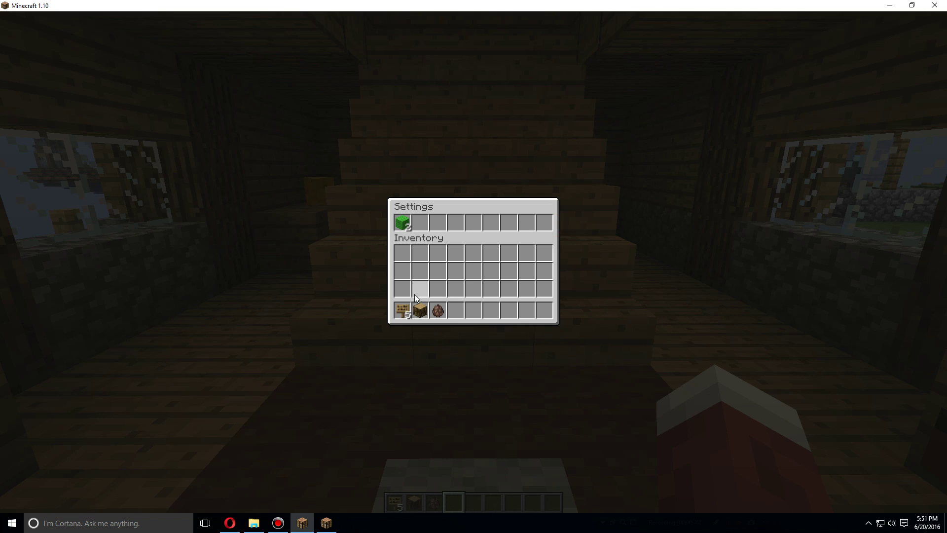
{"action": "left_click", "coordinate": [403, 222]}
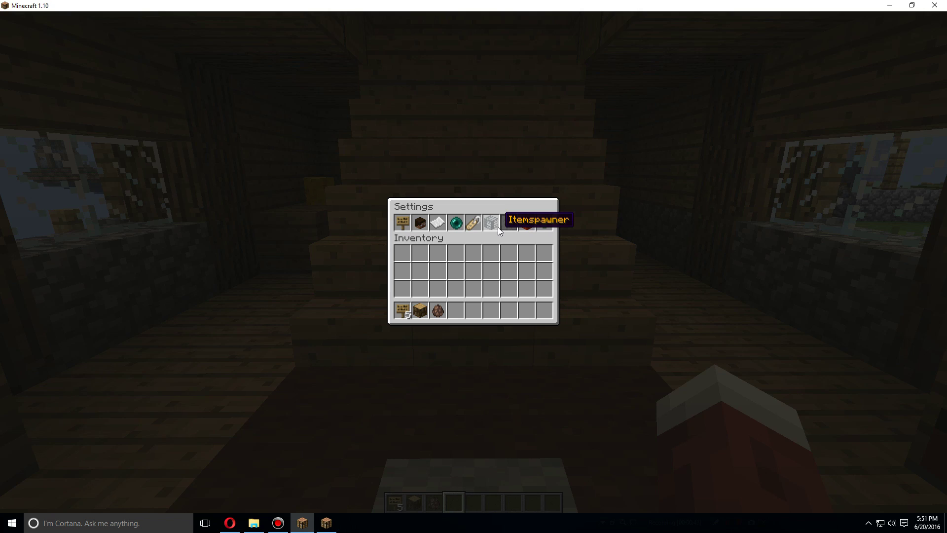
{"action": "left_click", "coordinate": [498, 227]}
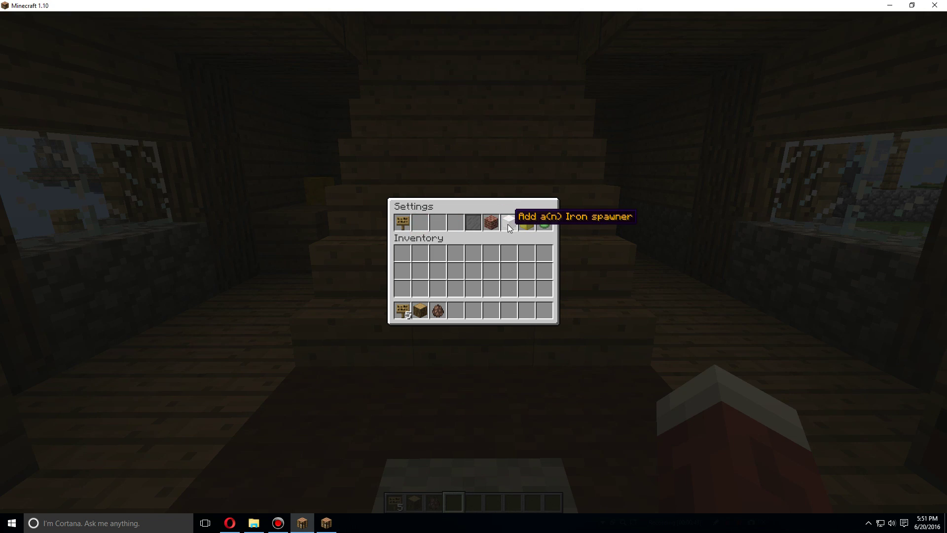
{"action": "left_click", "coordinate": [527, 223]}
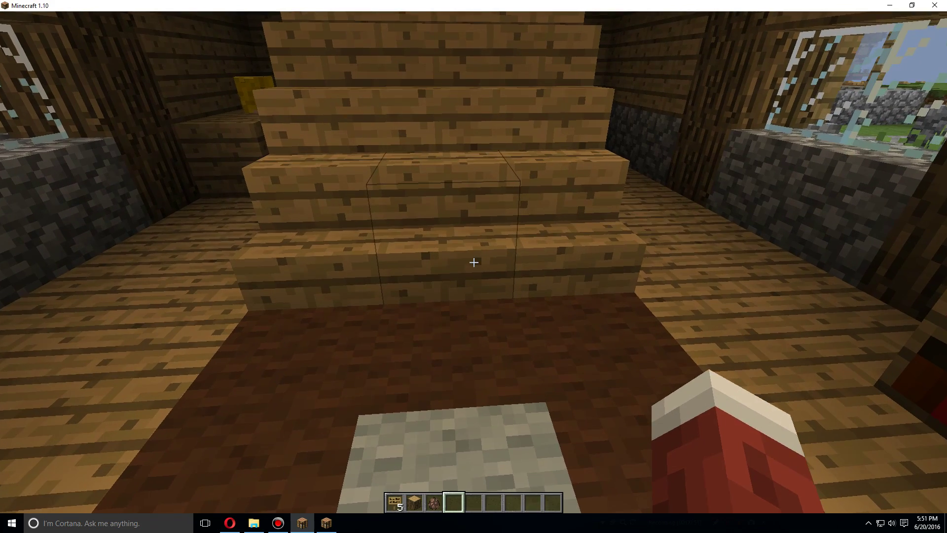
Step: Add Bronze, Iron and Gold item spawners on the house's ground floor through the Itemspawner settings of /bw setup
{"action": "key", "text": "w"}
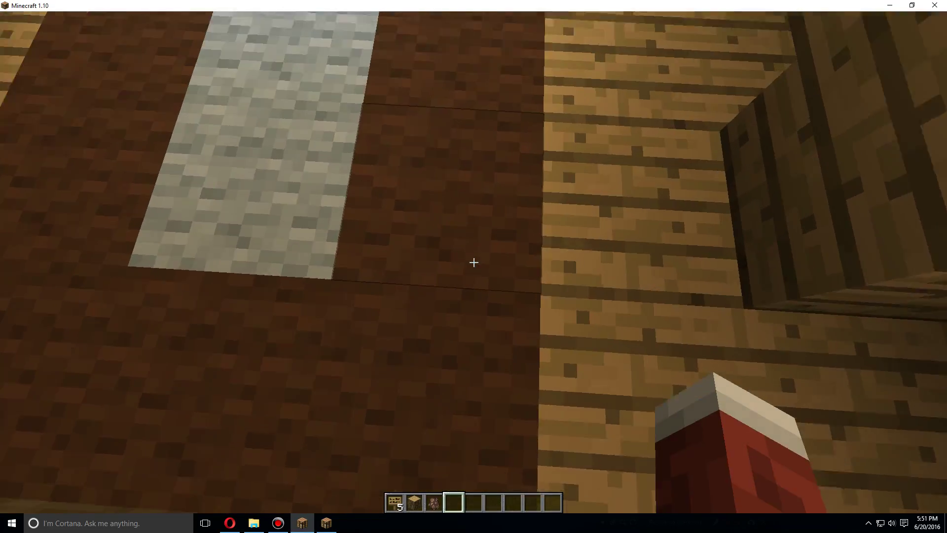
{"action": "type", "text": "/bu setup"}
{"action": "key", "text": "Return"}
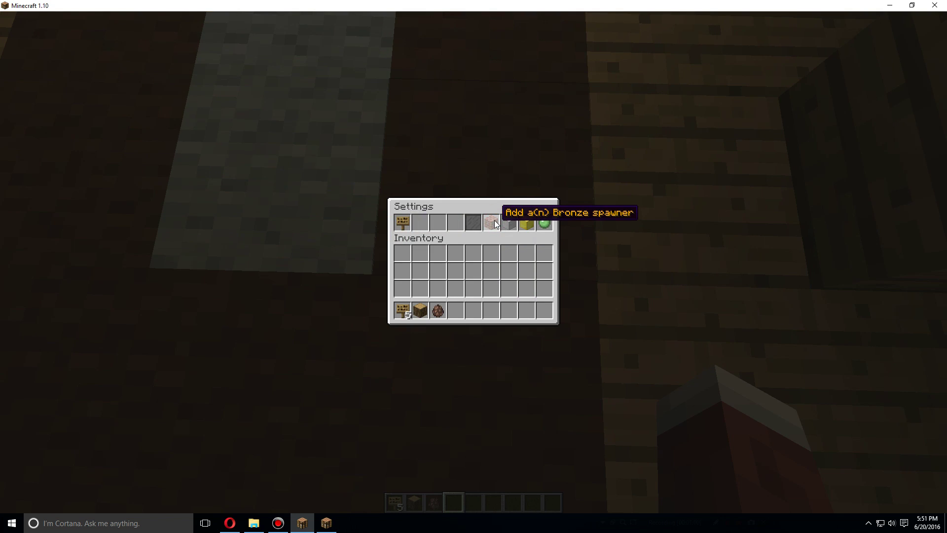
{"action": "left_click", "coordinate": [494, 222]}
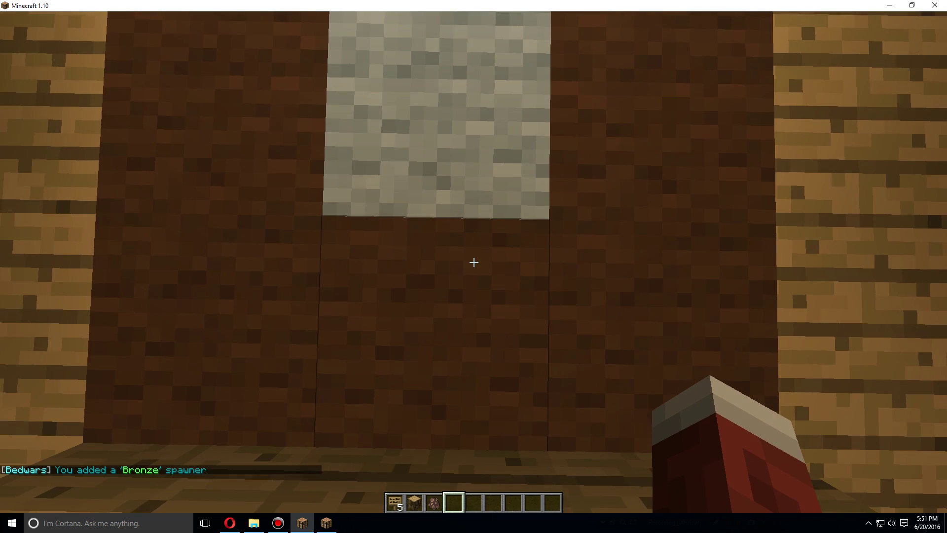
{"action": "key", "text": "slash"}
{"action": "key", "text": "Return"}
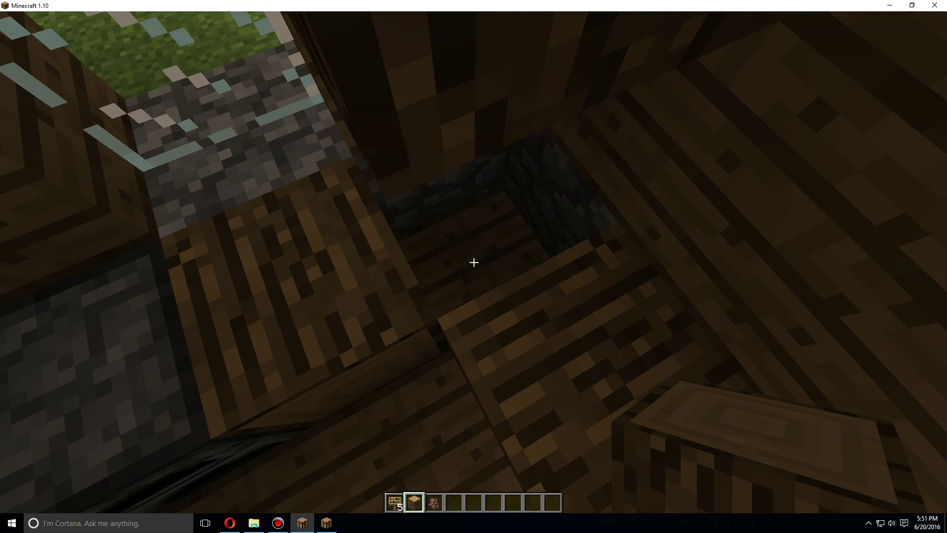
Step: Close off the house corner with oak wood, spawn a villager behind it and leave the house
{"action": "right_click", "coordinate": [474, 262]}
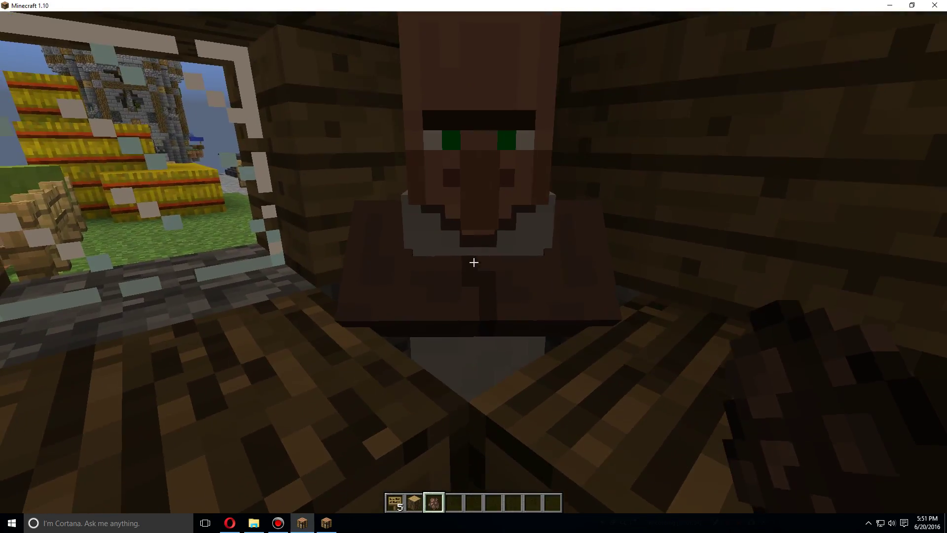
{"action": "key", "text": "w"}
{"action": "key", "text": "w"}
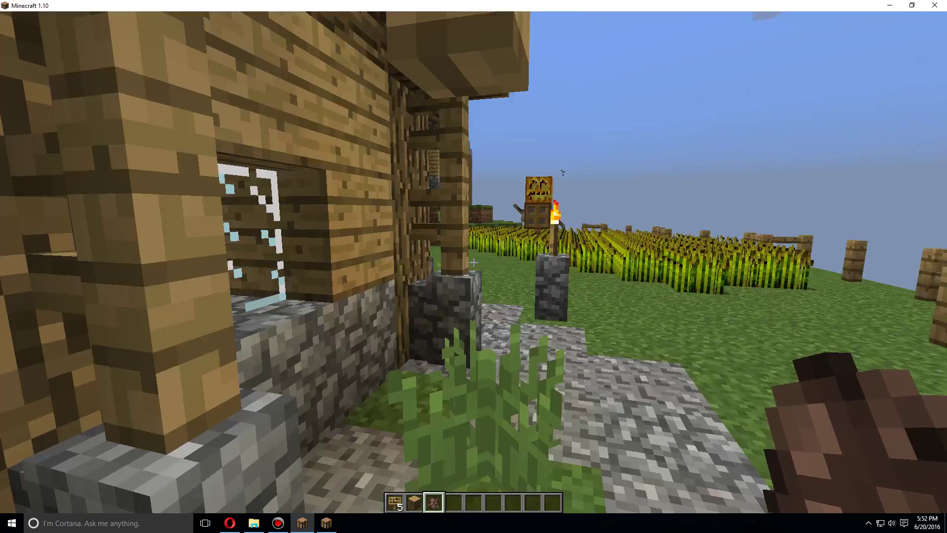
Step: Walk the green island's gravel path towards the bridge and back, and teleport to the main world with /mvtp world
{"action": "key", "text": "w"}
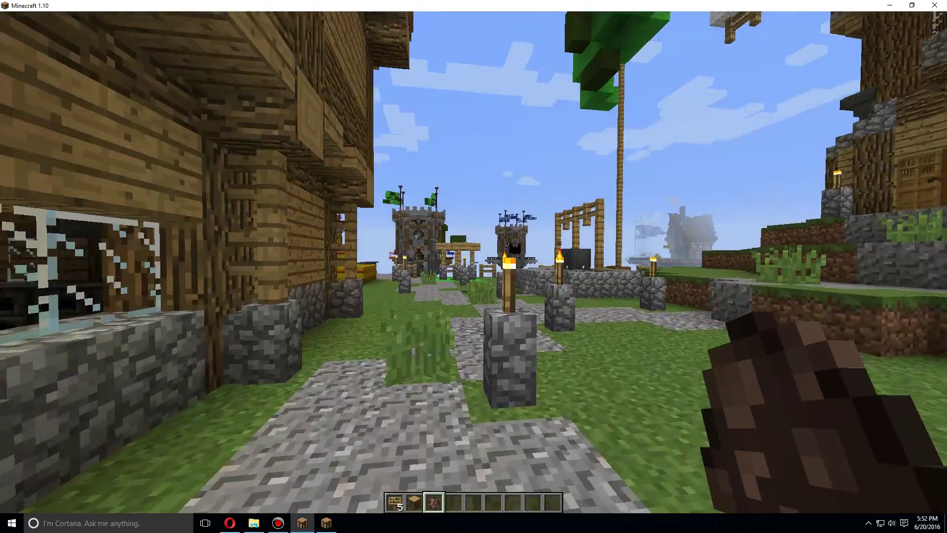
{"action": "key", "text": "w"}
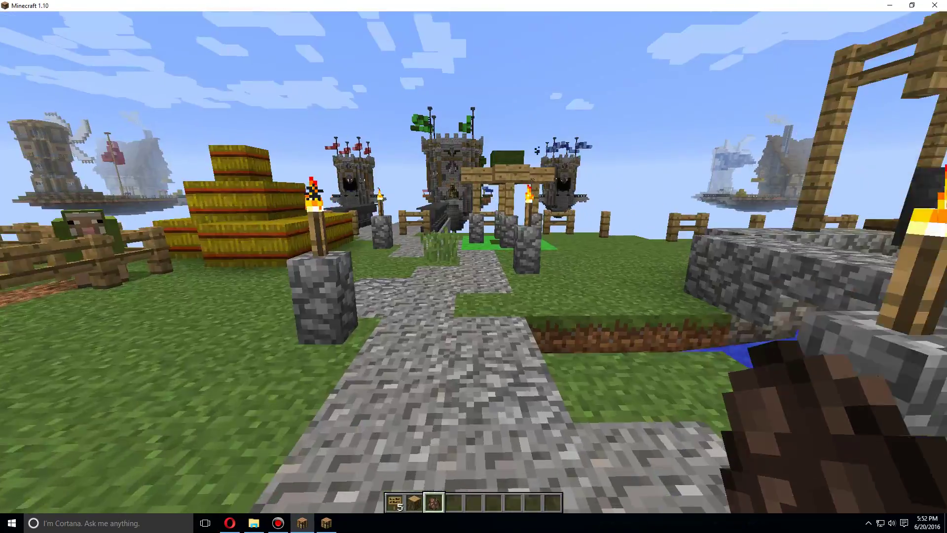
{"action": "key", "text": "w"}
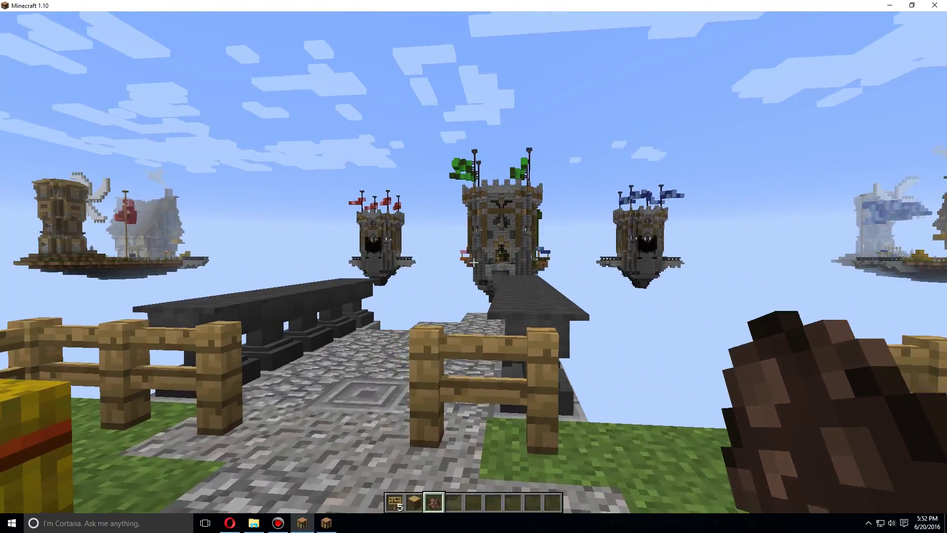
{"action": "key", "text": "w"}
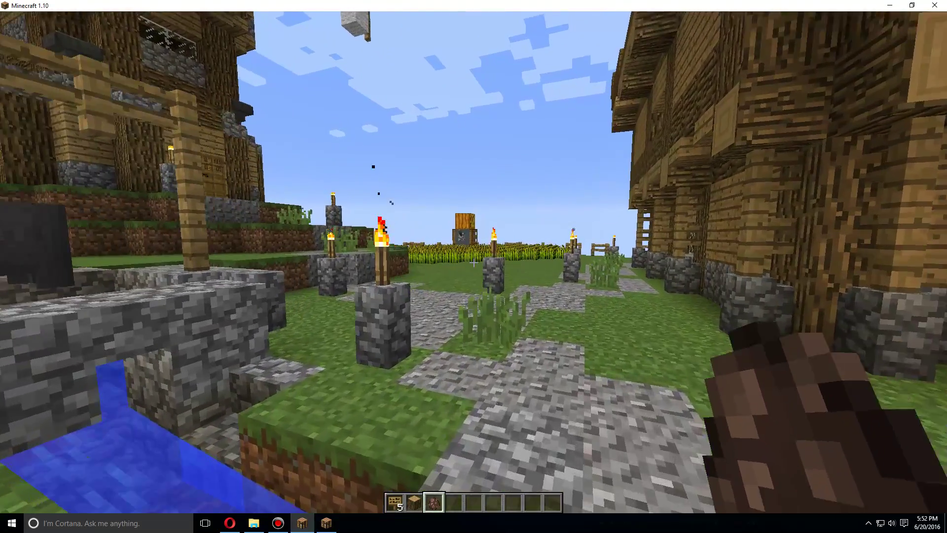
{"action": "key", "text": "w"}
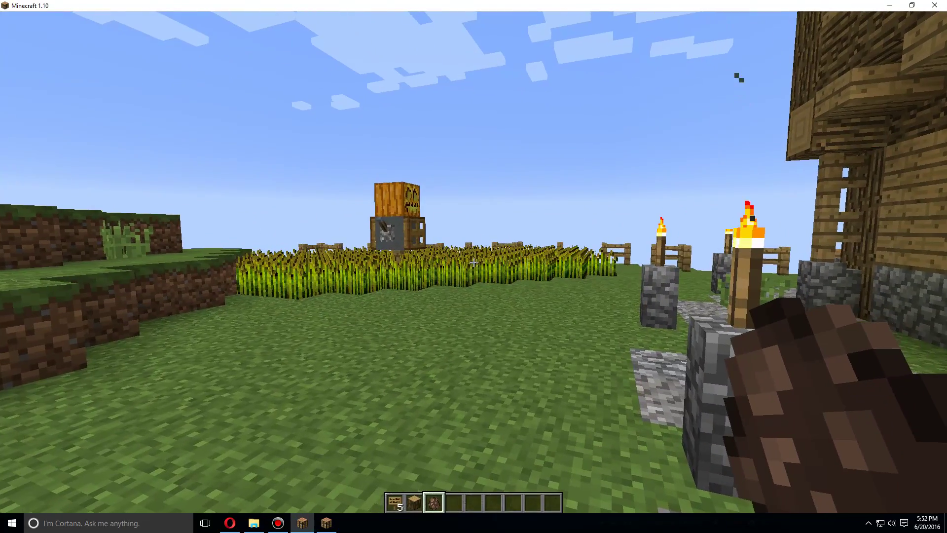
{"action": "key", "text": "slash"}
{"action": "type", "text": "mvtp world"}
{"action": "key", "text": "Return"}
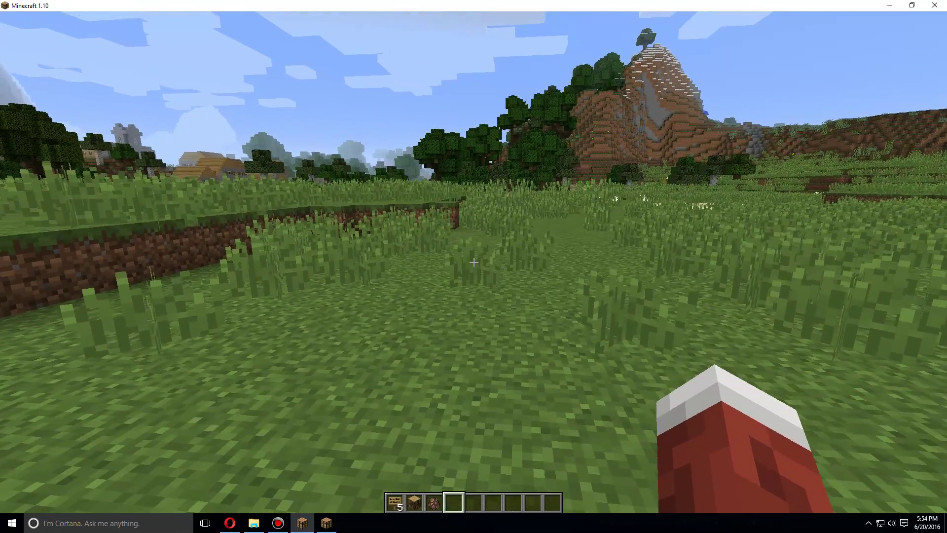
Step: Clear the tall grass from a patch of the meadow in the main world
{"action": "key", "text": "w"}
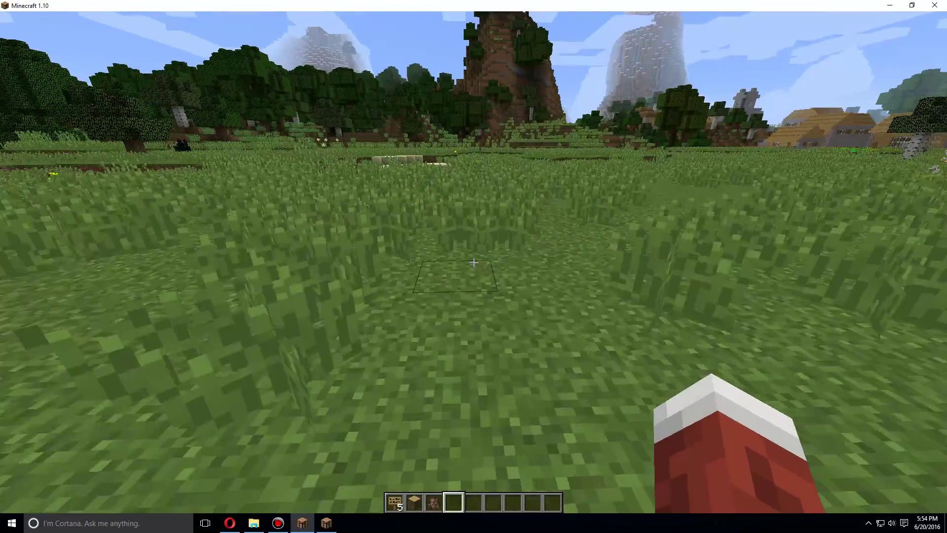
{"action": "left_click", "coordinate": [473, 262]}
{"action": "left_click", "coordinate": [473, 262]}
{"action": "left_click", "coordinate": [474, 262]}
{"action": "left_click", "coordinate": [473, 263]}
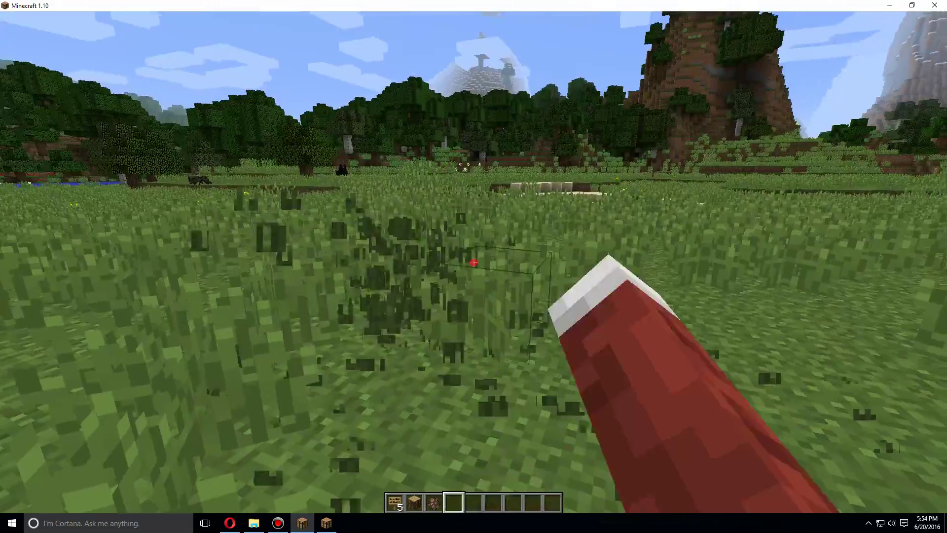
{"action": "left_click", "coordinate": [473, 262]}
{"action": "left_click", "coordinate": [473, 262]}
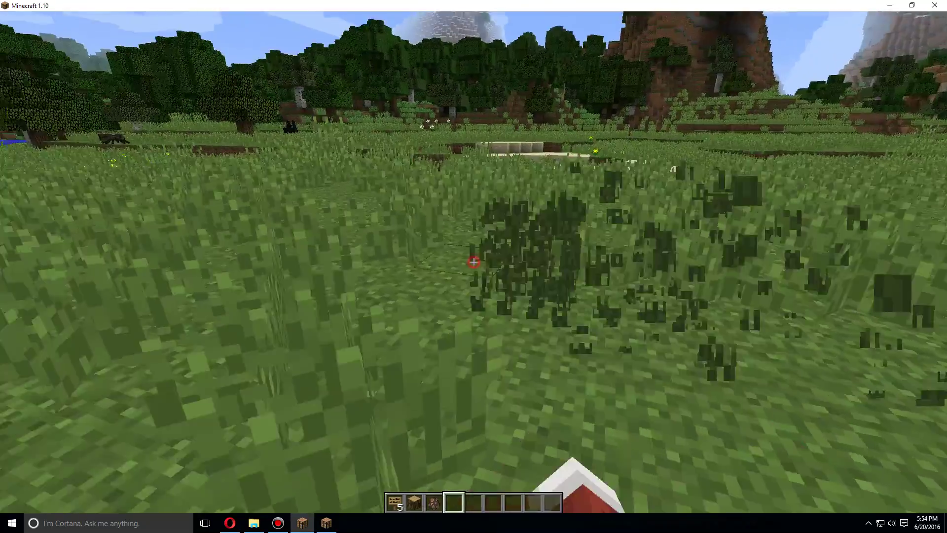
{"action": "left_click", "coordinate": [474, 262]}
Step: Stack oak wood blocks into a pillar three blocks high on the cleared grass
{"action": "key", "text": "2"}
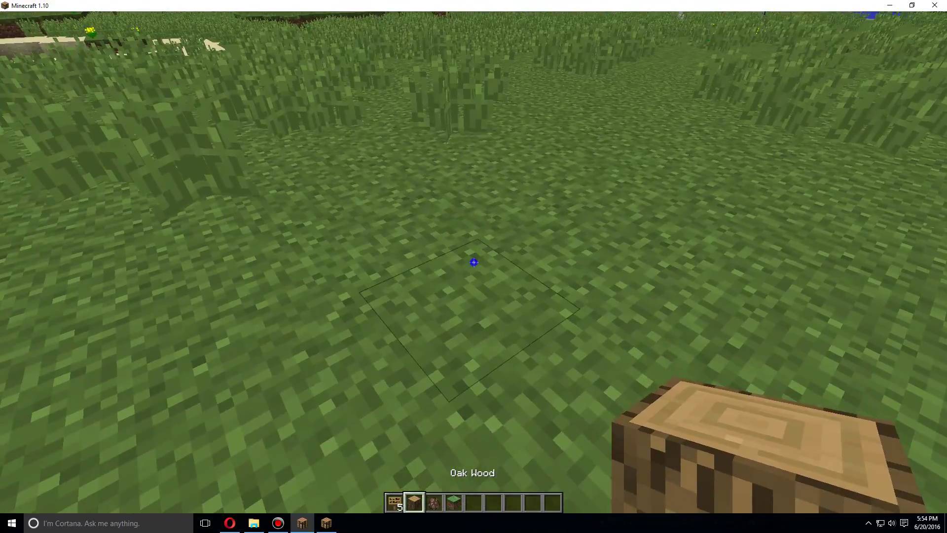
{"action": "right_click", "coordinate": [474, 263]}
{"action": "right_click", "coordinate": [474, 263]}
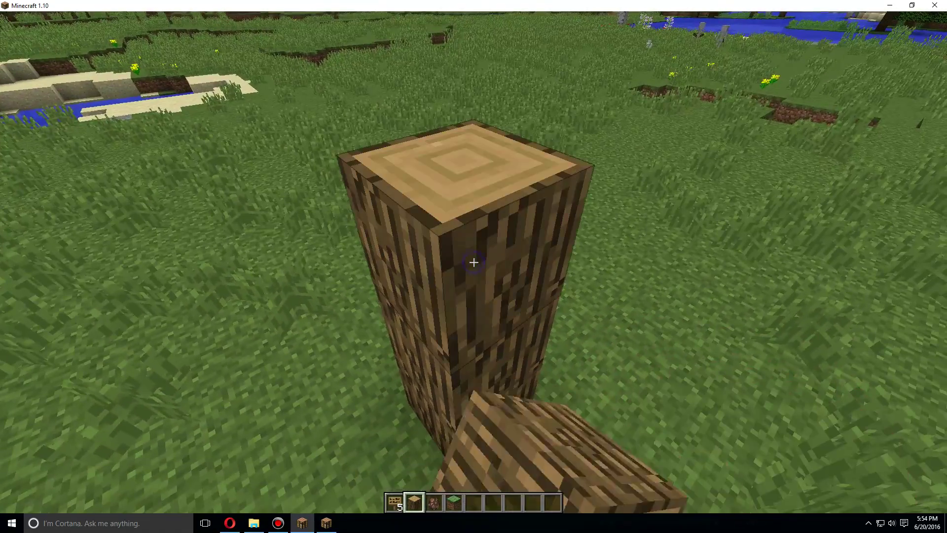
{"action": "right_click", "coordinate": [473, 262]}
{"action": "key", "text": "space"}
{"action": "key", "text": "space"}
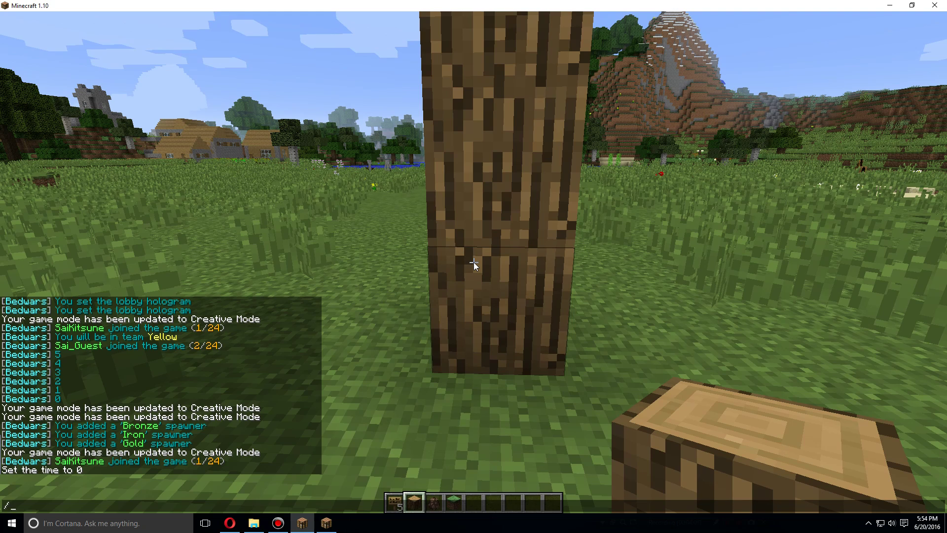
Step: Set the Bedwars lobby location in front of the oak pillar through the /bw setup settings
{"action": "type", "text": "/bw set"}
{"action": "key", "text": "Return"}
{"action": "left_click", "coordinate": [400, 224]}
{"action": "left_click", "coordinate": [400, 224]}
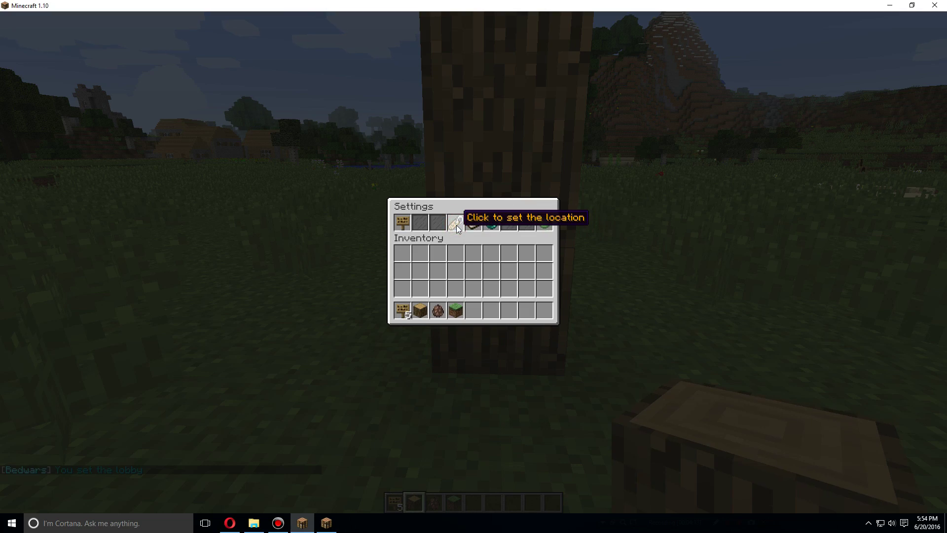
{"action": "left_click", "coordinate": [457, 225]}
Step: Place a sign reading [BW] and Tutorial on the front of the oak pillar and join the game through it
{"action": "key", "text": "s"}
{"action": "key", "text": "w"}
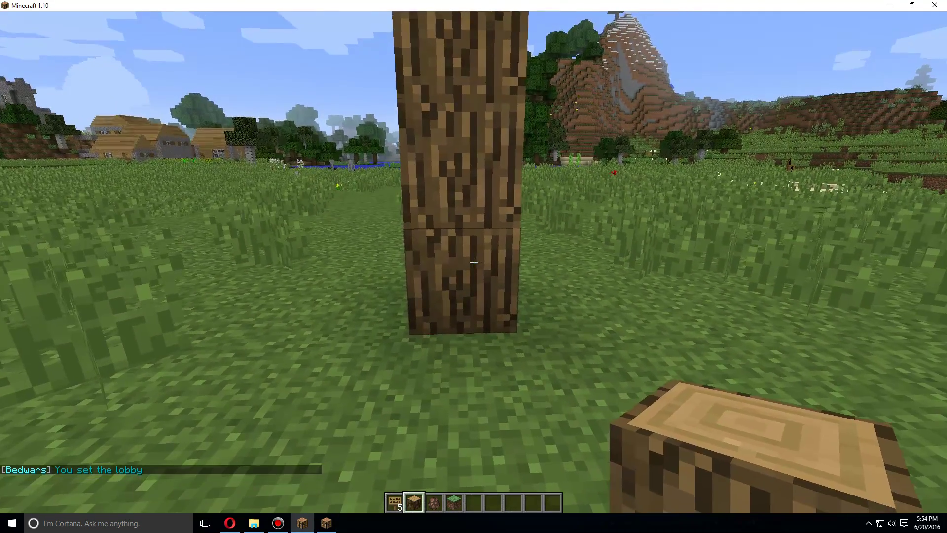
{"action": "key", "text": "d"}
{"action": "key", "text": "1"}
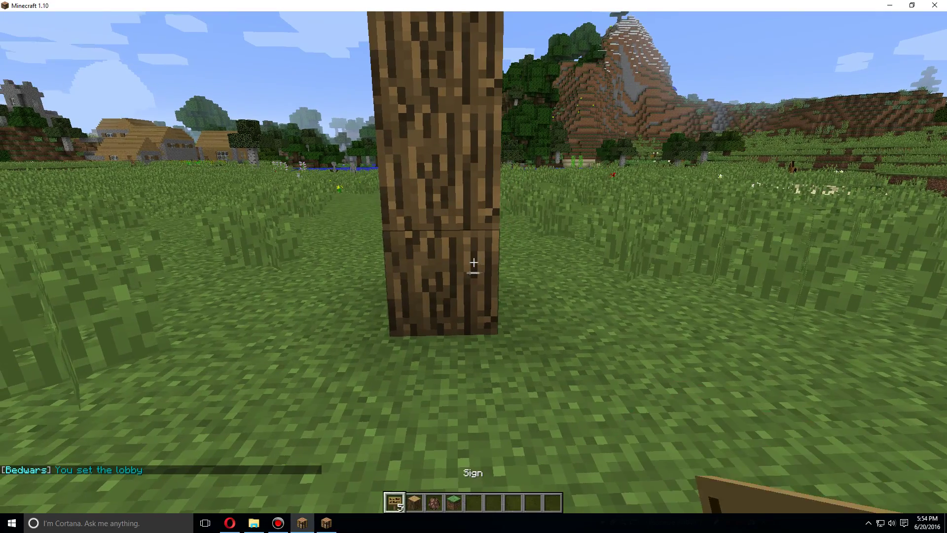
{"action": "right_click", "coordinate": [473, 266]}
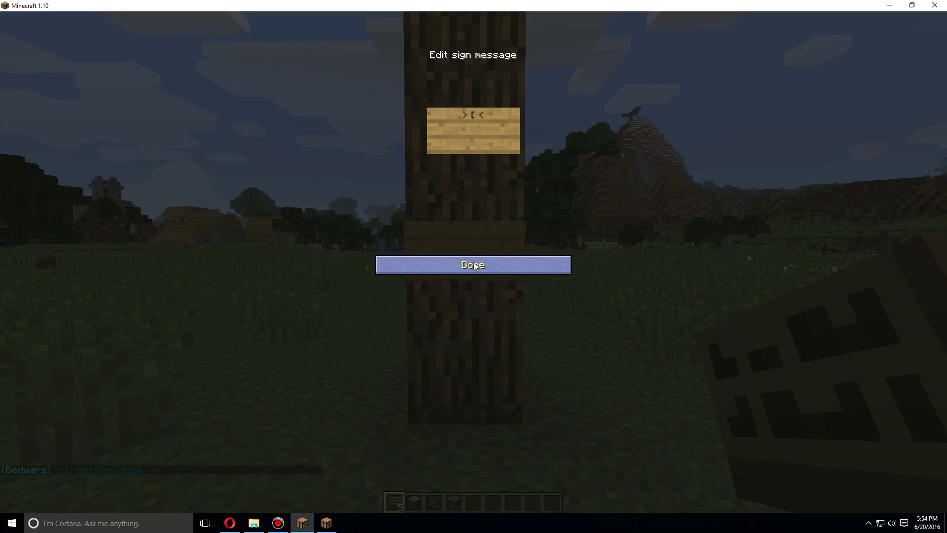
{"action": "type", "text": "[Bw]"}
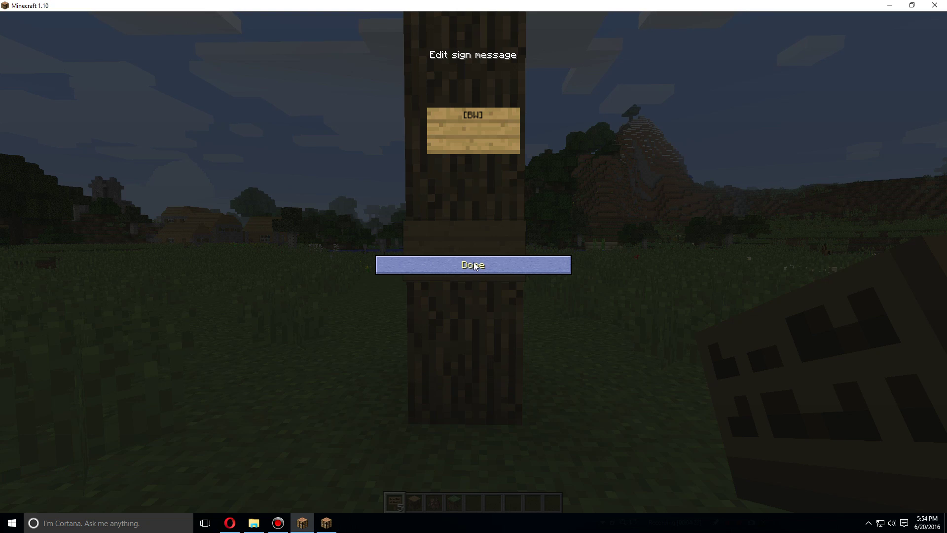
{"action": "type", "text": "Tutorial"}
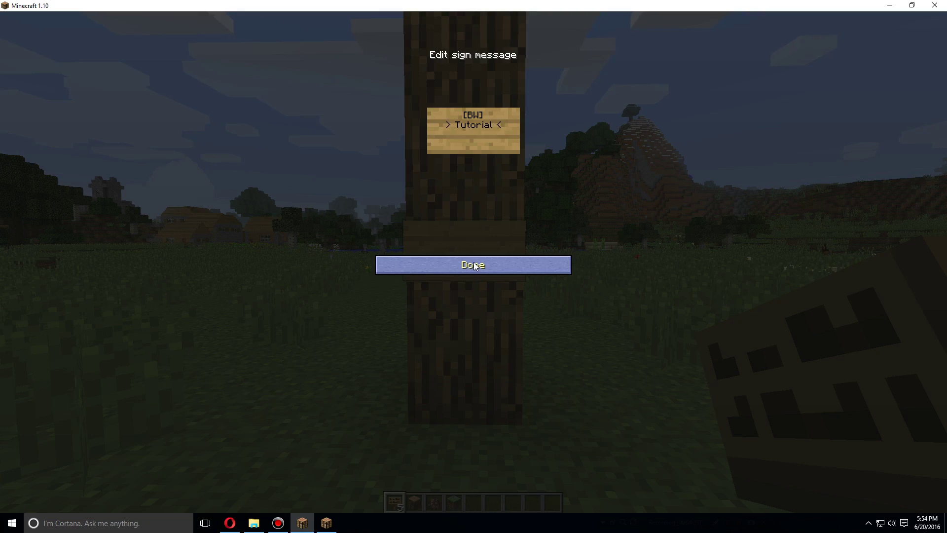
{"action": "left_click", "coordinate": [473, 267]}
{"action": "key", "text": "w"}
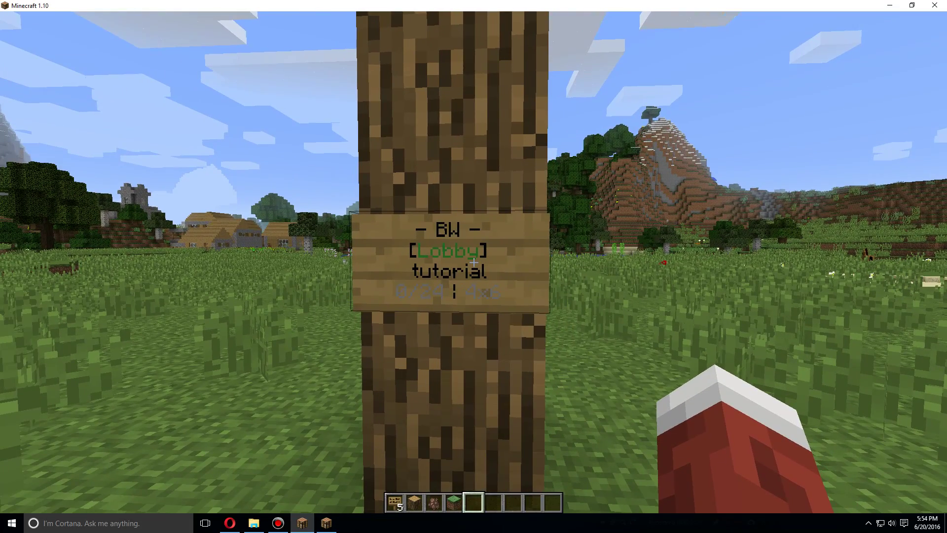
{"action": "right_click", "coordinate": [474, 262]}
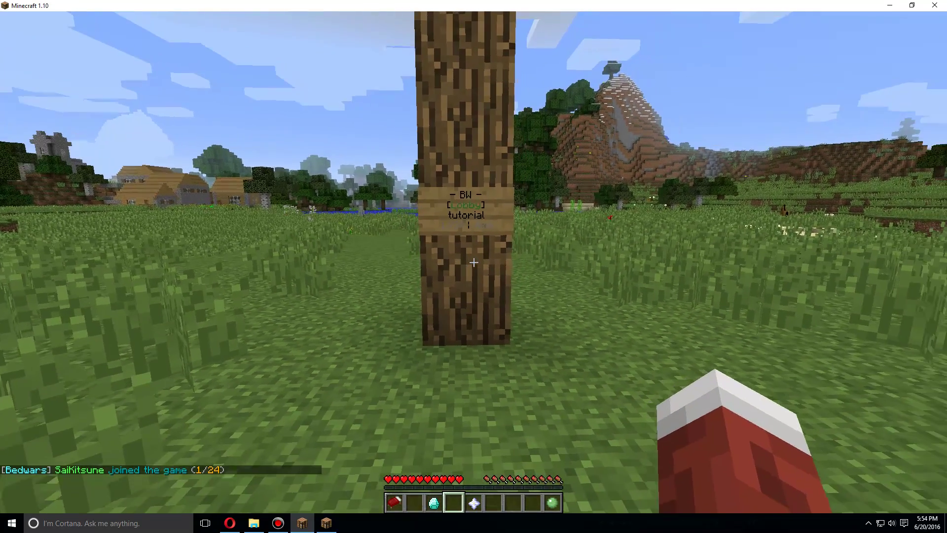
Step: Switch to the second Minecraft client to bring the guest player into the tutorial lobby, and return to the main client
{"action": "key", "text": "slash"}
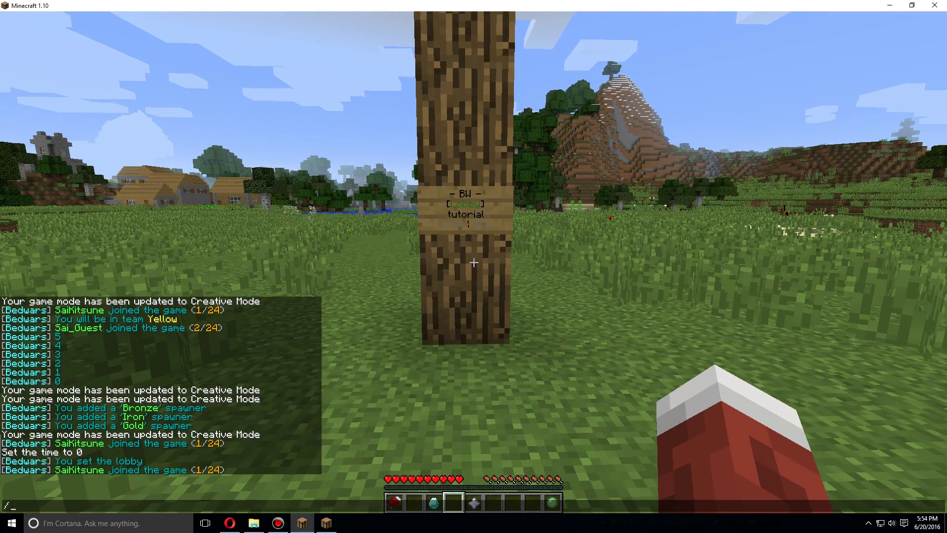
{"action": "key", "text": "alt+Tab"}
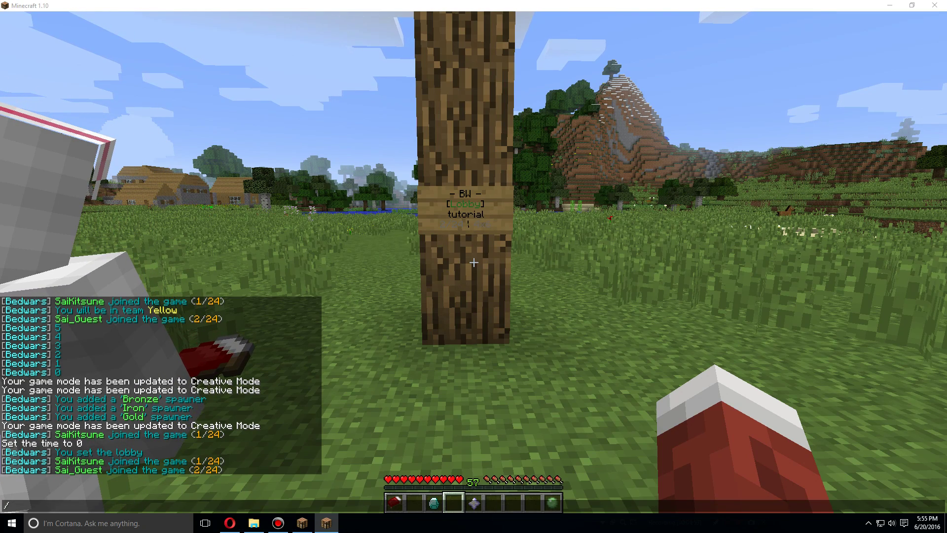
{"action": "key", "text": "Escape"}
Step: Choose the green team with the bed item in the Bedwars lobby
{"action": "key", "text": "1"}
{"action": "key", "text": "w"}
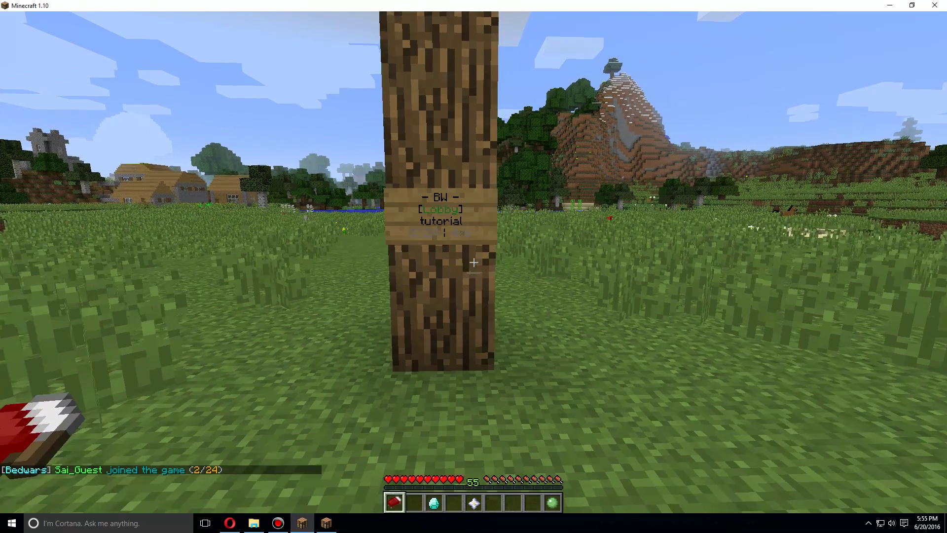
{"action": "right_click", "coordinate": [473, 262]}
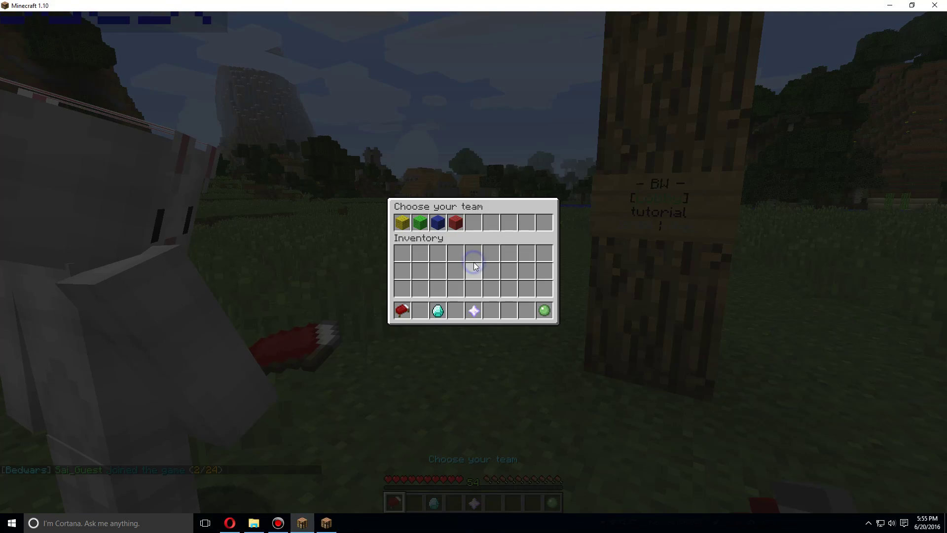
{"action": "left_click", "coordinate": [424, 221]}
{"action": "key", "text": "Escape"}
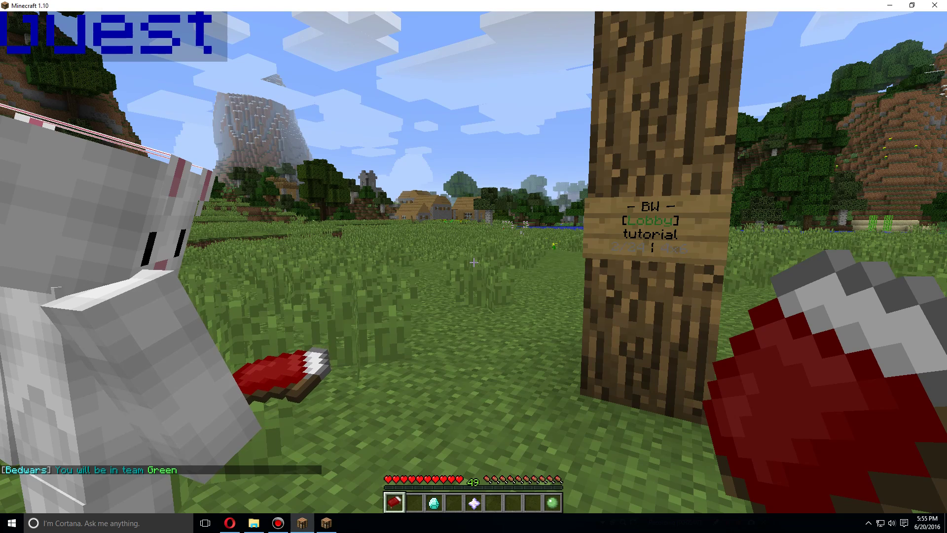
Step: Examine the remaining lobby items in the inventory, including the list of Bedwars achievements
{"action": "scroll", "coordinate": [473, 266], "scroll_direction": "down", "scroll_amount": 14}
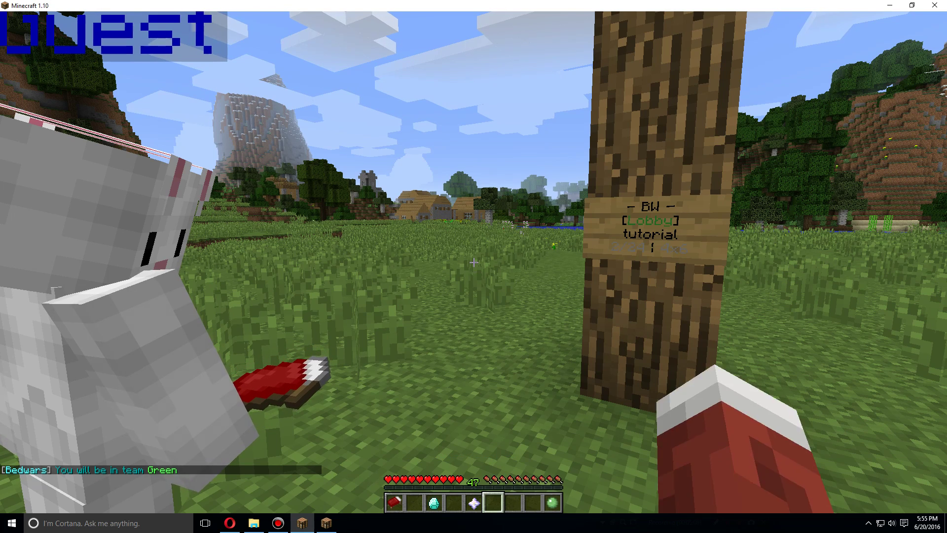
{"action": "scroll", "coordinate": [474, 266], "scroll_direction": "up", "scroll_amount": 4}
{"action": "scroll", "coordinate": [474, 266], "scroll_direction": "down", "scroll_amount": 1}
{"action": "scroll", "coordinate": [474, 267], "scroll_direction": "up", "scroll_amount": 2}
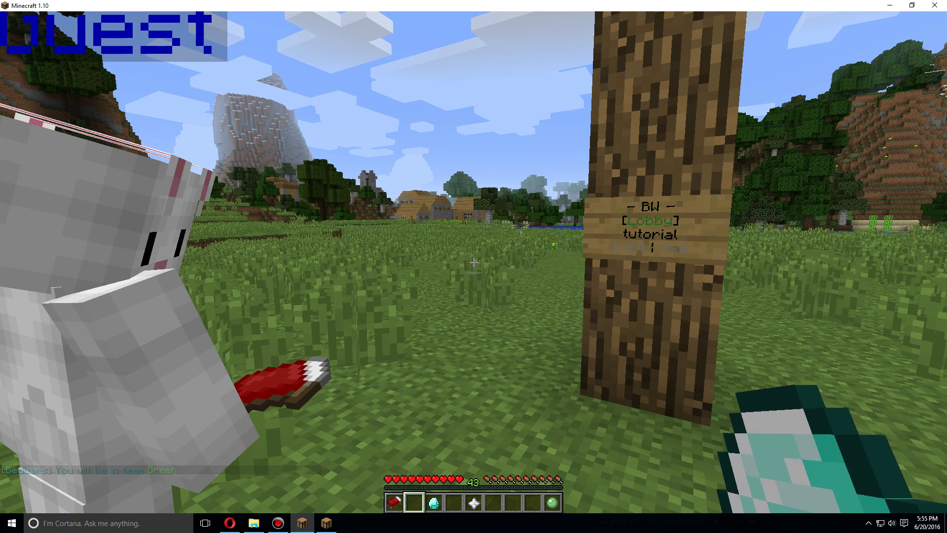
{"action": "scroll", "coordinate": [473, 266], "scroll_direction": "down", "scroll_amount": 4}
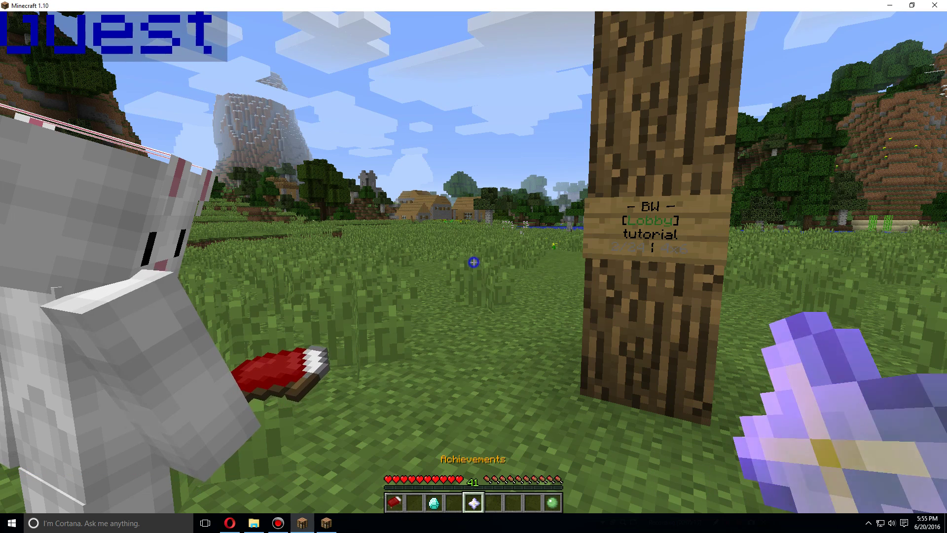
{"action": "right_click", "coordinate": [473, 266]}
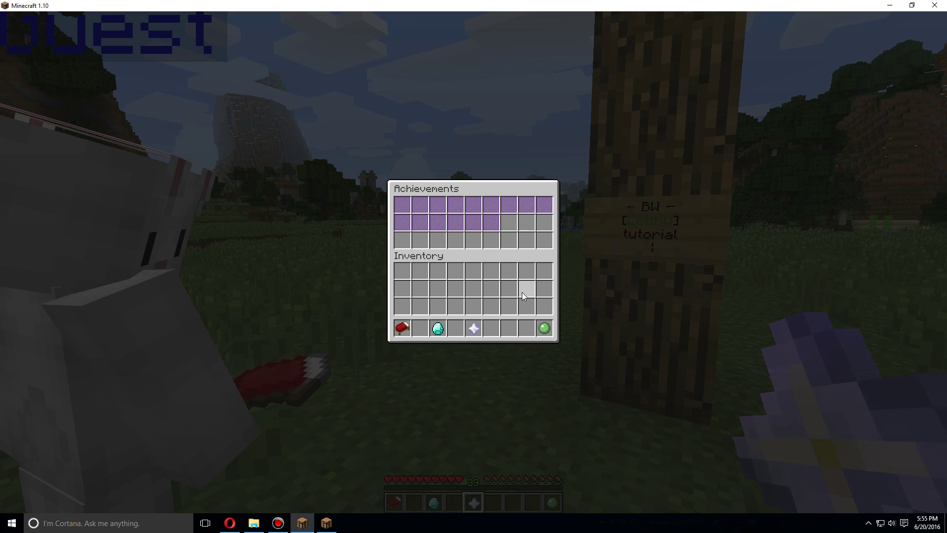
{"action": "key", "text": "Escape"}
{"action": "scroll", "coordinate": [473, 266], "scroll_direction": "down", "scroll_amount": 5}
{"action": "scroll", "coordinate": [473, 266], "scroll_direction": "up", "scroll_amount": 1}
{"action": "scroll", "coordinate": [473, 266], "scroll_direction": "down", "scroll_amount": 3}
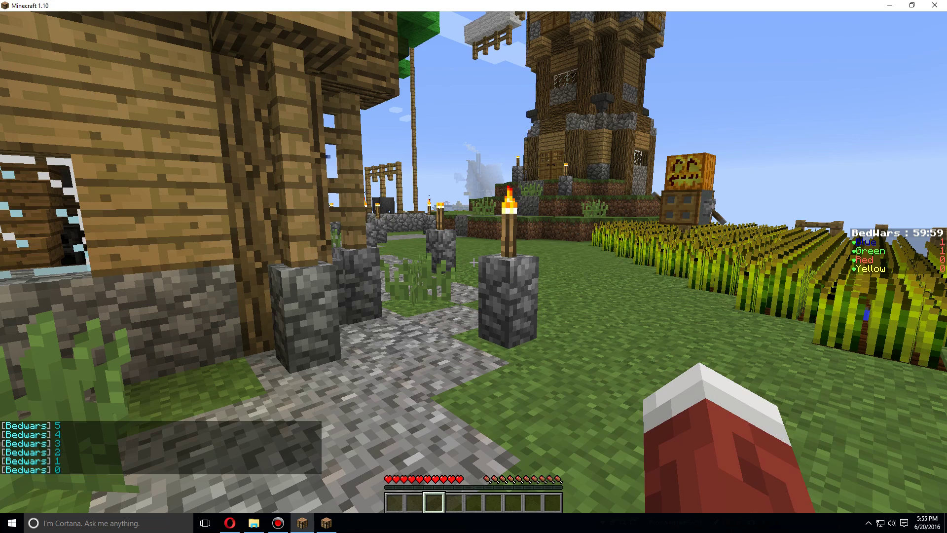
Step: Enter the team's house, collect bronze by the stairs and trade it for 36 sandstone at the villager's shop
{"action": "key", "text": "d"}
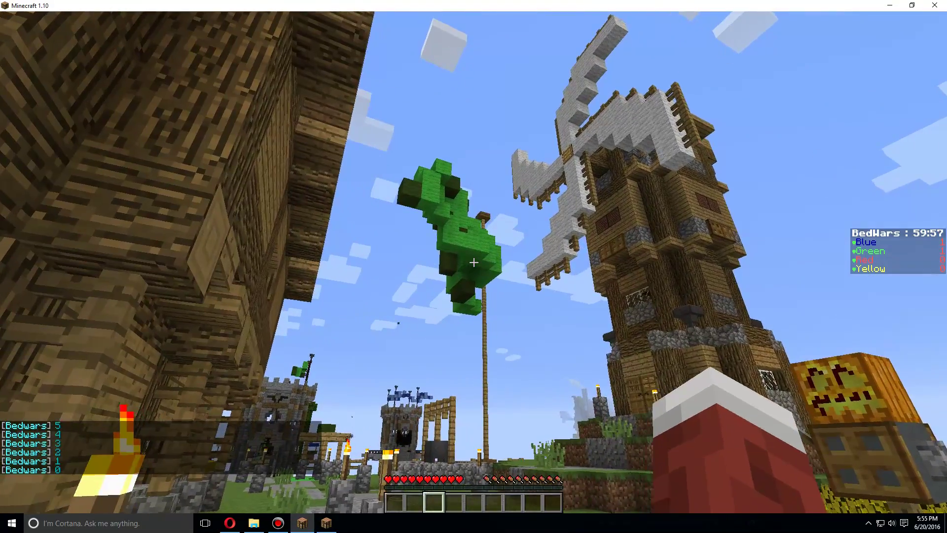
{"action": "key", "text": "w"}
{"action": "key", "text": "w"}
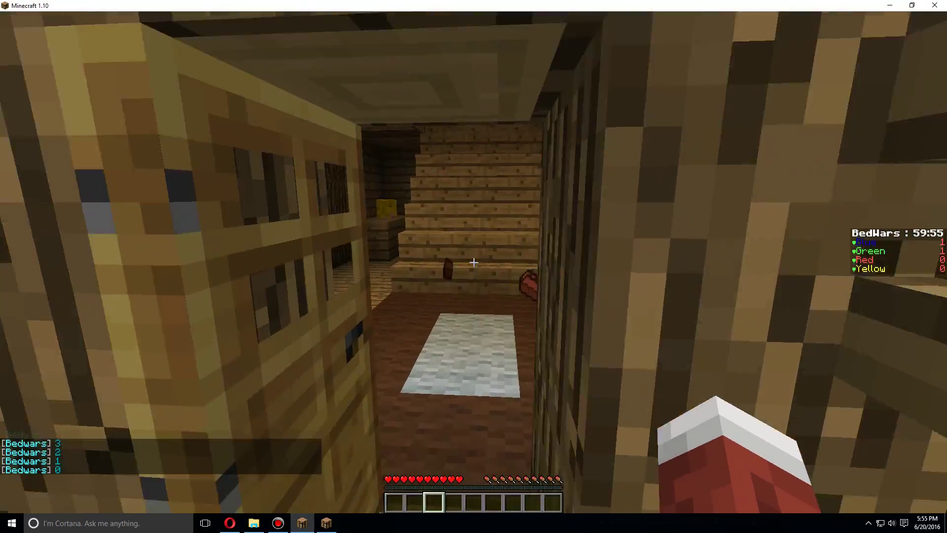
{"action": "key", "text": "w"}
{"action": "key", "text": "w"}
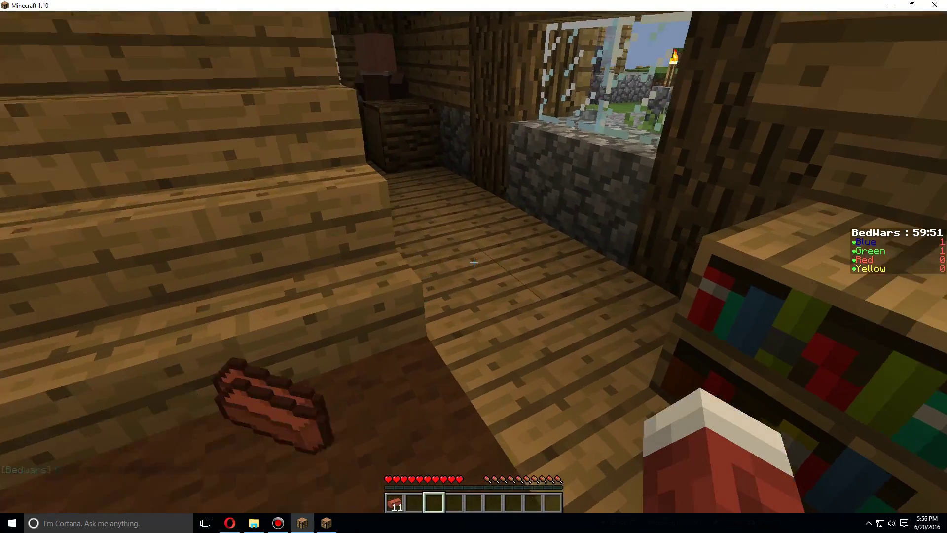
{"action": "key", "text": "w"}
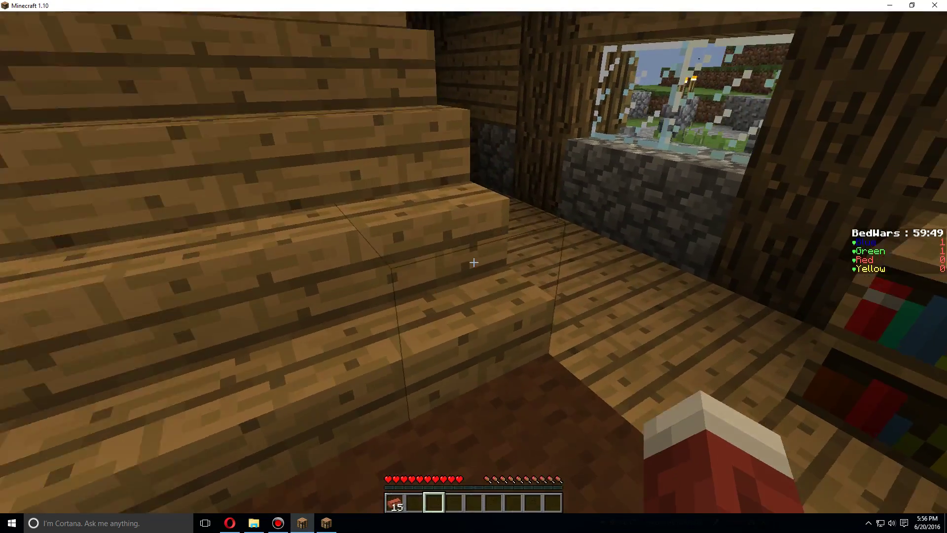
{"action": "key", "text": "w"}
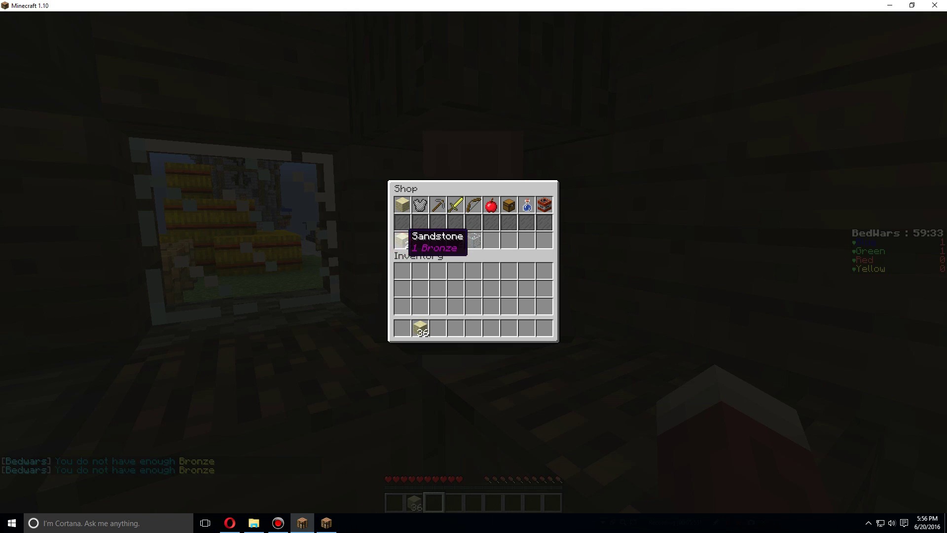
{"action": "key", "text": "Escape"}
Step: Collect the spawned iron, bronze and gold in the house, with a look around the island outside in between
{"action": "key", "text": "w"}
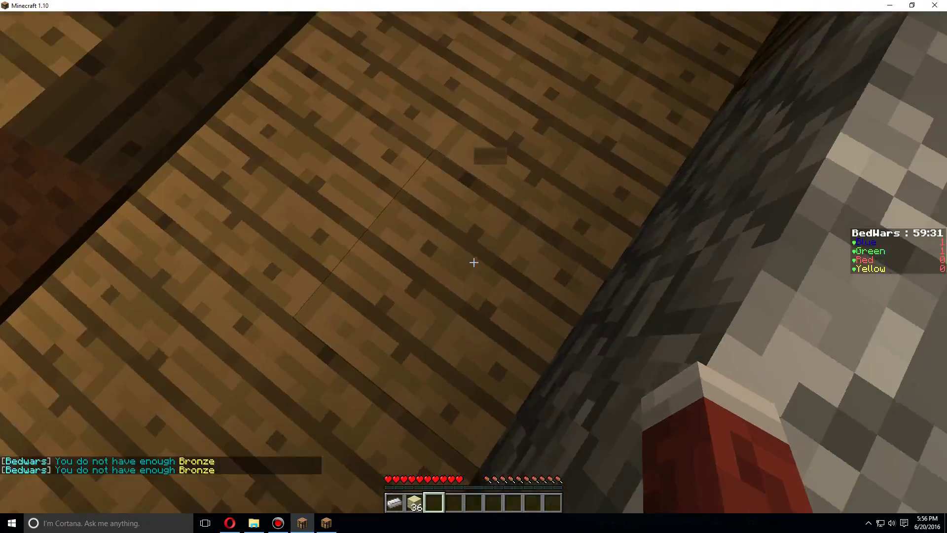
{"action": "key", "text": "w"}
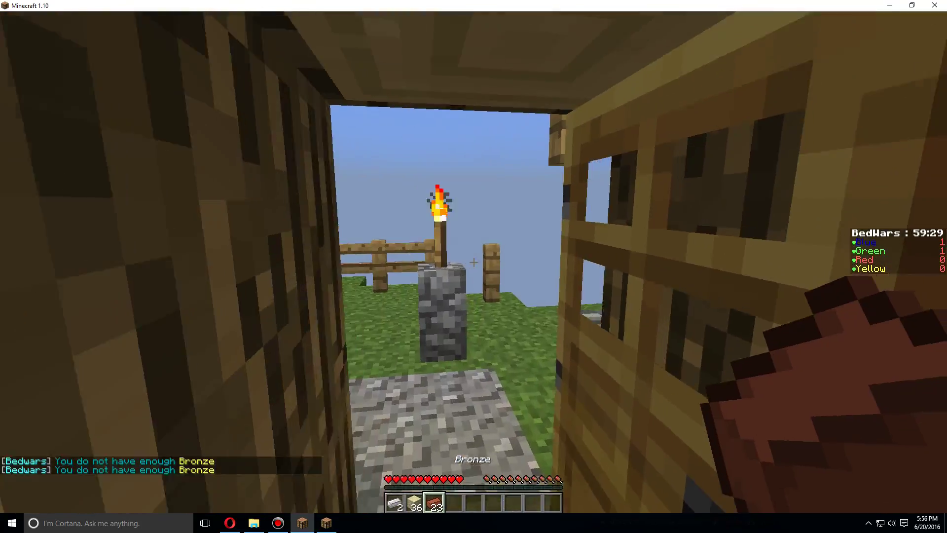
{"action": "key", "text": "w"}
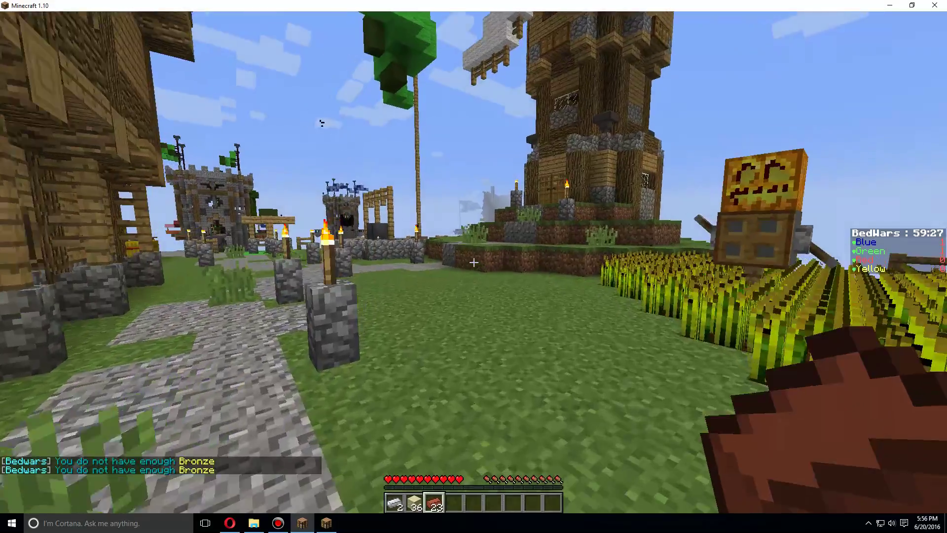
{"action": "key", "text": "w"}
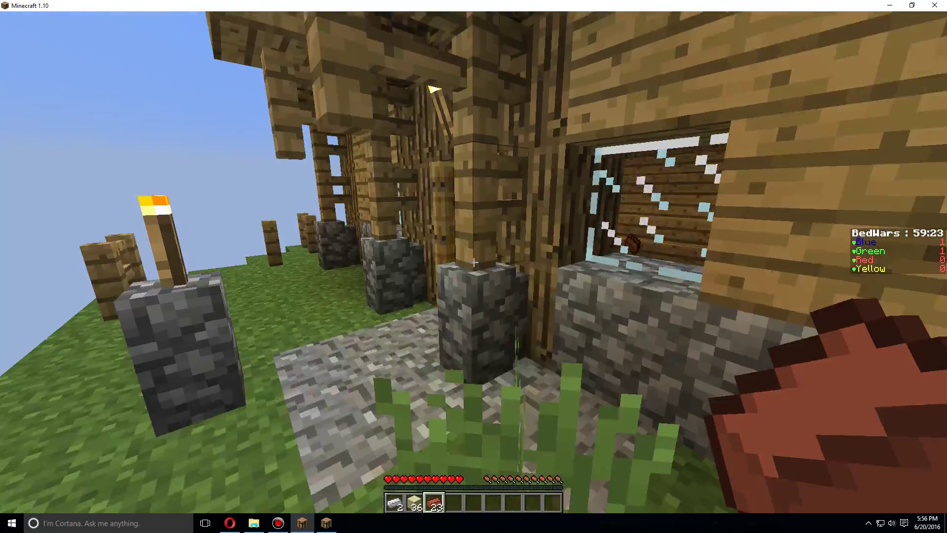
{"action": "key", "text": "w"}
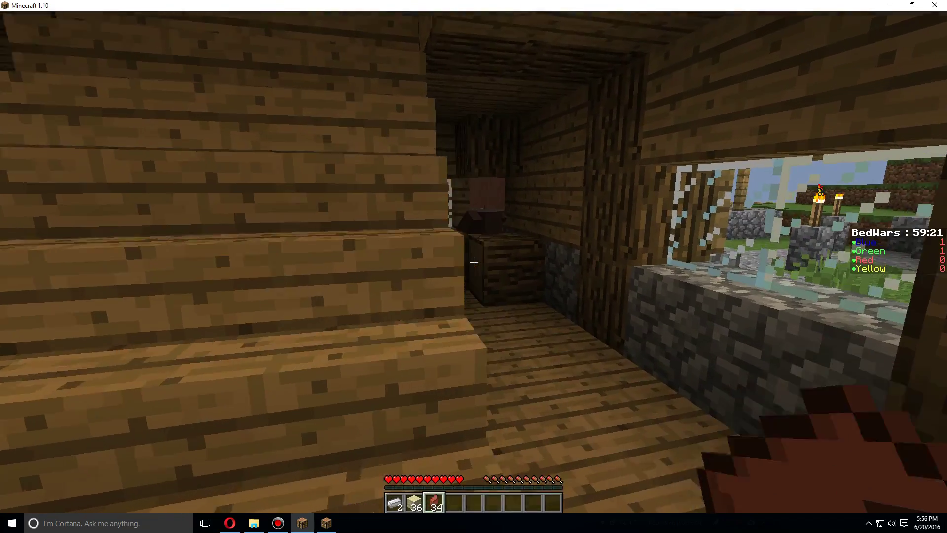
{"action": "key", "text": "w"}
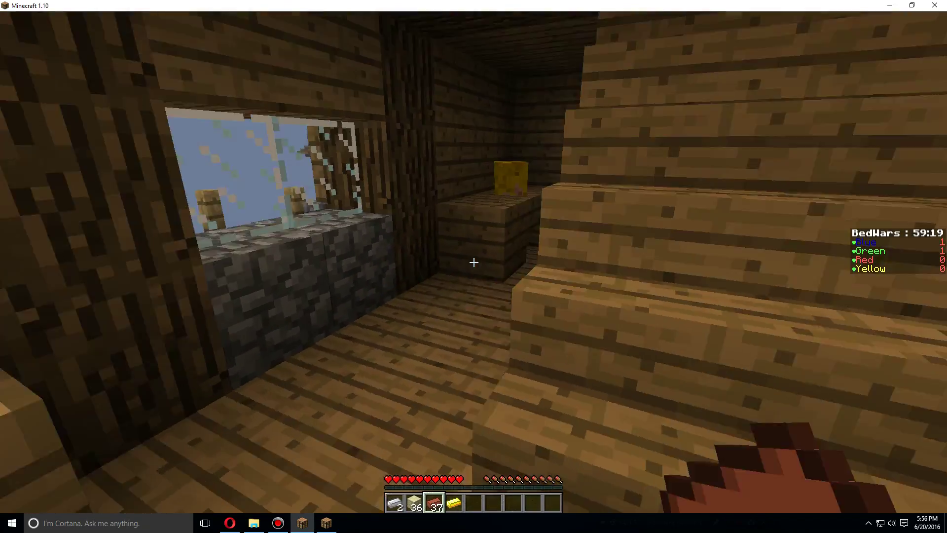